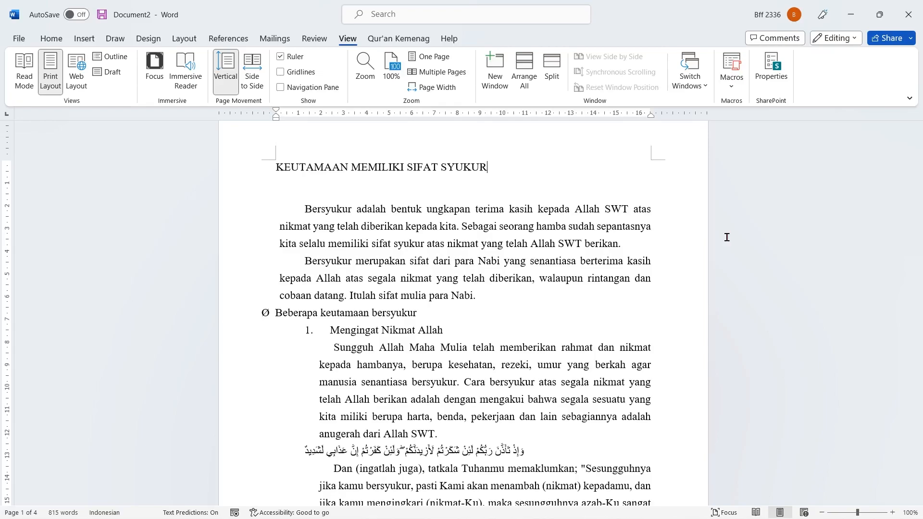
Show the document in the multiple pages view and look through all of its pages.
{"action": "scroll", "coordinate": [725, 237], "scroll_direction": "down", "scroll_amount": 6}
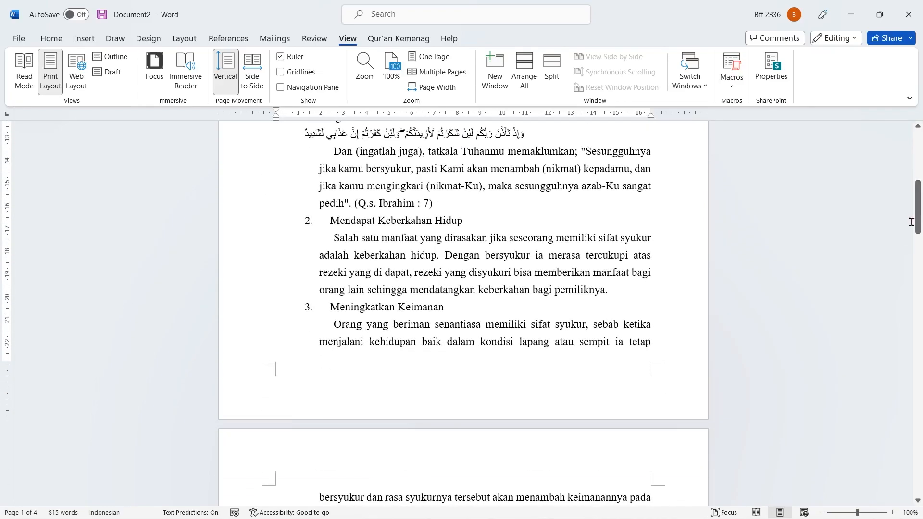
{"action": "left_click_drag", "start_coordinate": [919, 229], "coordinate": [920, 495]}
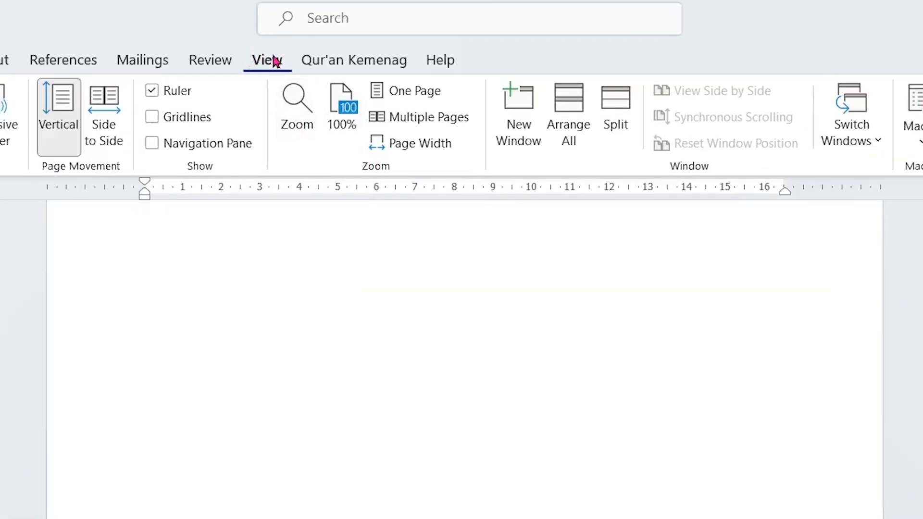
{"action": "left_click", "coordinate": [433, 122]}
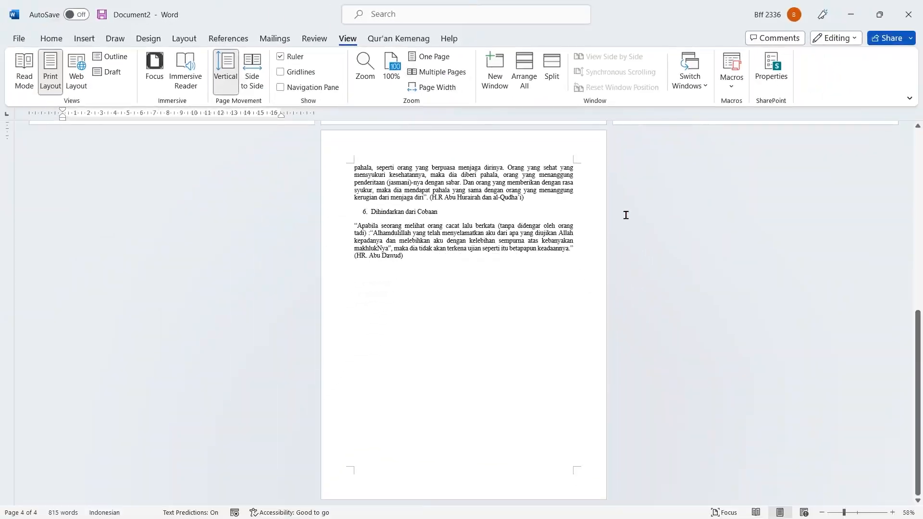
{"action": "scroll", "coordinate": [622, 220], "scroll_direction": "up", "scroll_amount": 5}
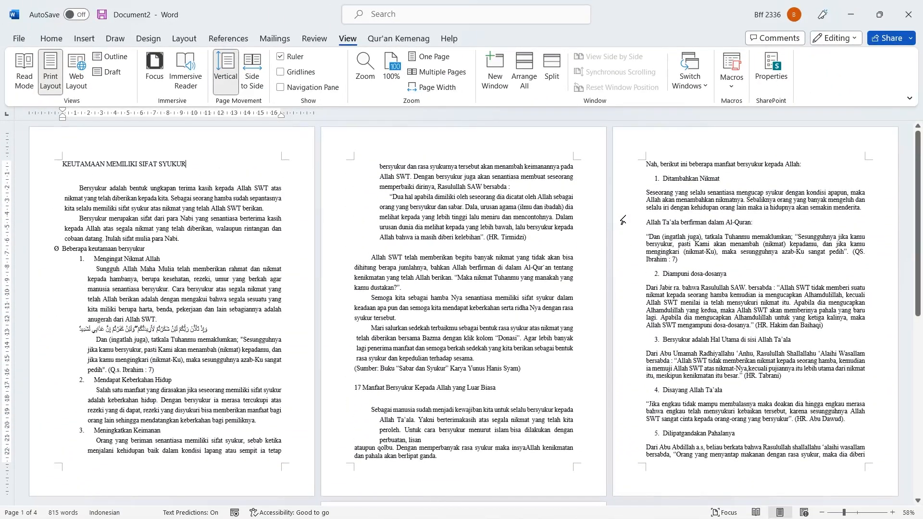
{"action": "scroll", "coordinate": [622, 219], "scroll_direction": "down", "scroll_amount": 5}
{"action": "scroll", "coordinate": [623, 219], "scroll_direction": "up", "scroll_amount": 5}
{"action": "left_click", "coordinate": [68, 148]}
{"action": "double_click", "coordinate": [67, 149]}
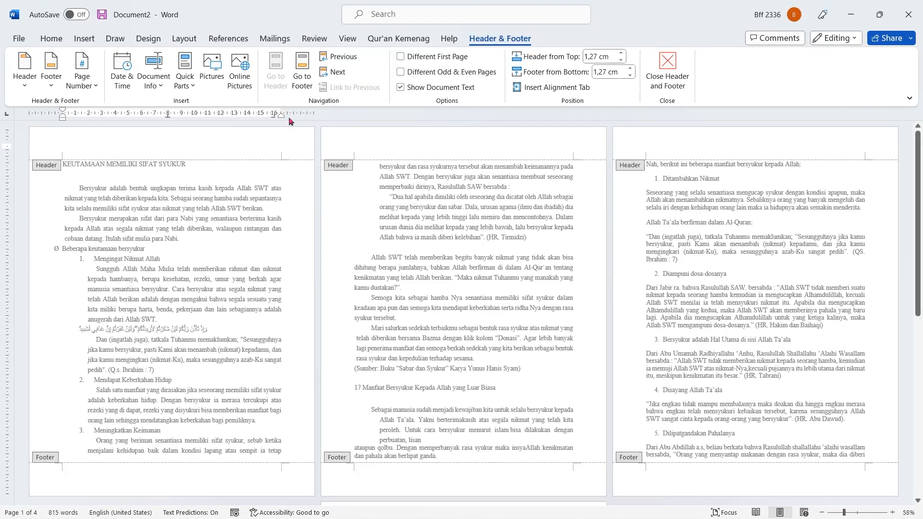
{"action": "left_click", "coordinate": [666, 67]}
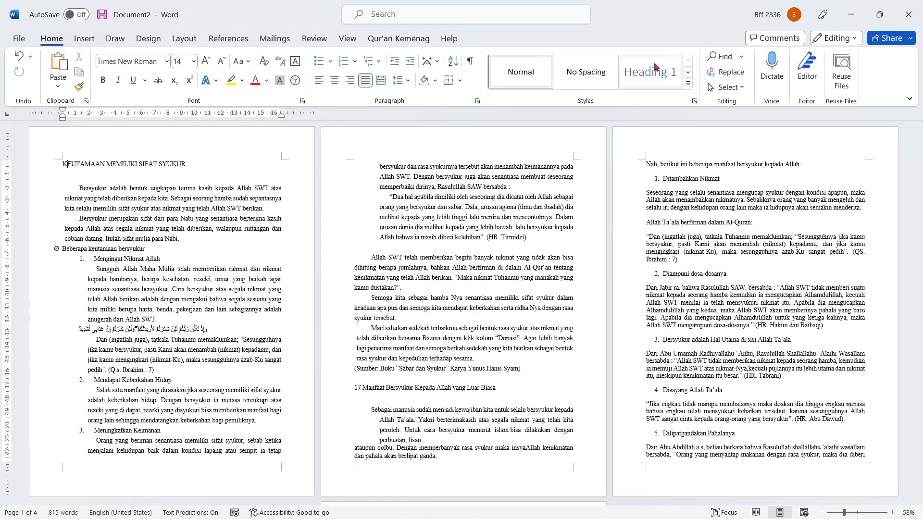
Open the page header for editing and enter the text "HEADER 1" on the first page.
{"action": "left_click", "coordinate": [82, 42]}
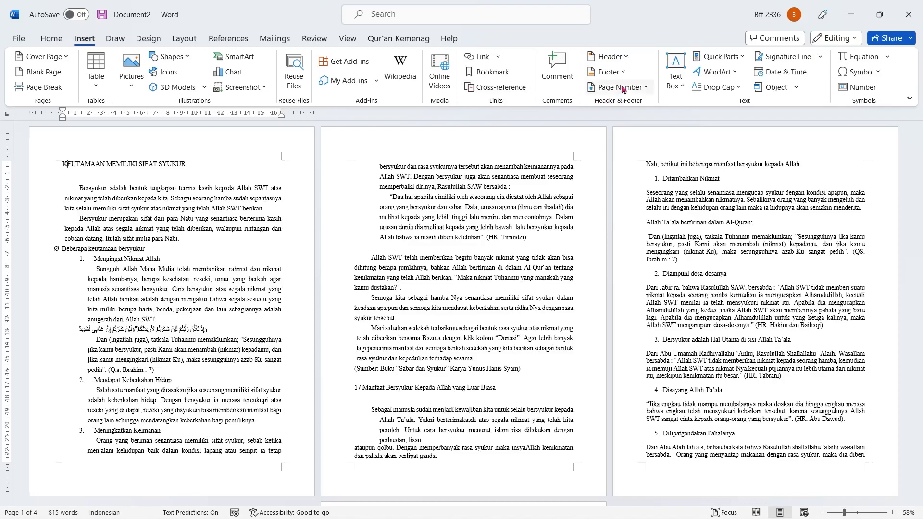
{"action": "left_click", "coordinate": [627, 61]}
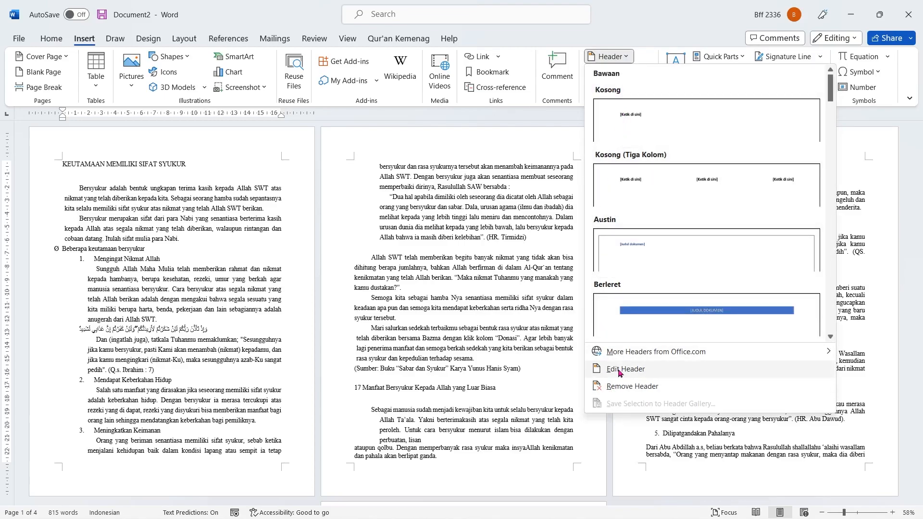
{"action": "left_click", "coordinate": [632, 371]}
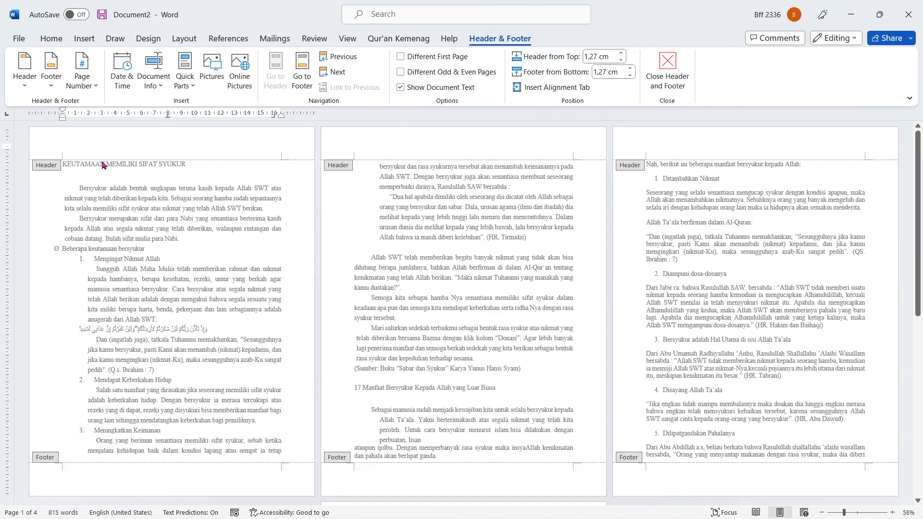
{"action": "scroll", "coordinate": [586, 287], "scroll_direction": "down", "scroll_amount": 4}
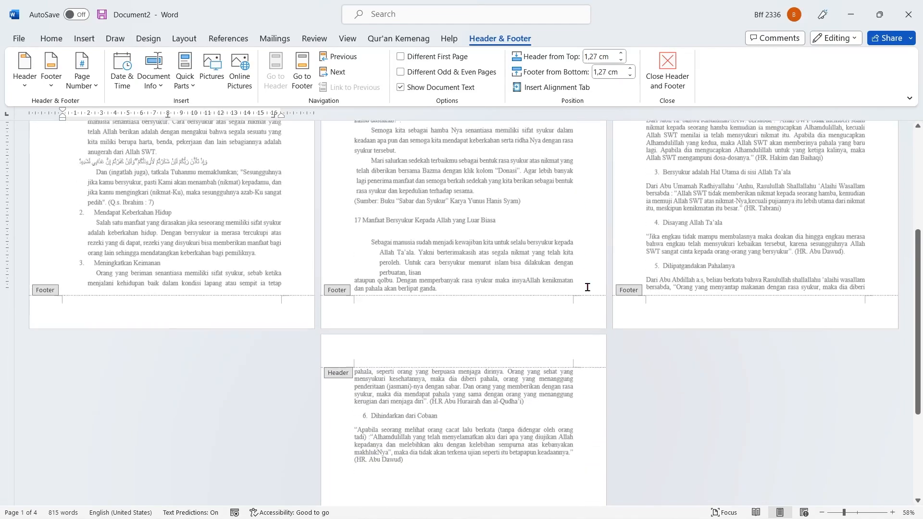
{"action": "scroll", "coordinate": [587, 287], "scroll_direction": "up", "scroll_amount": 4}
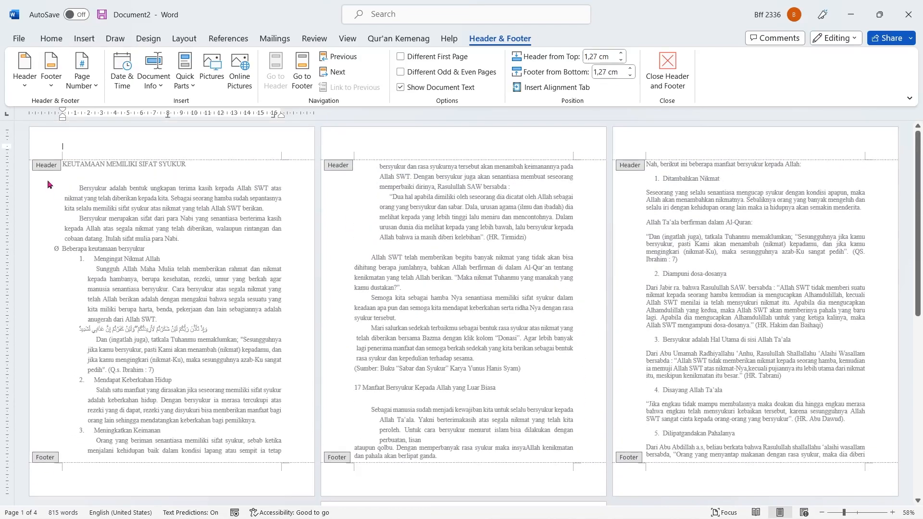
{"action": "left_click", "coordinate": [75, 159]}
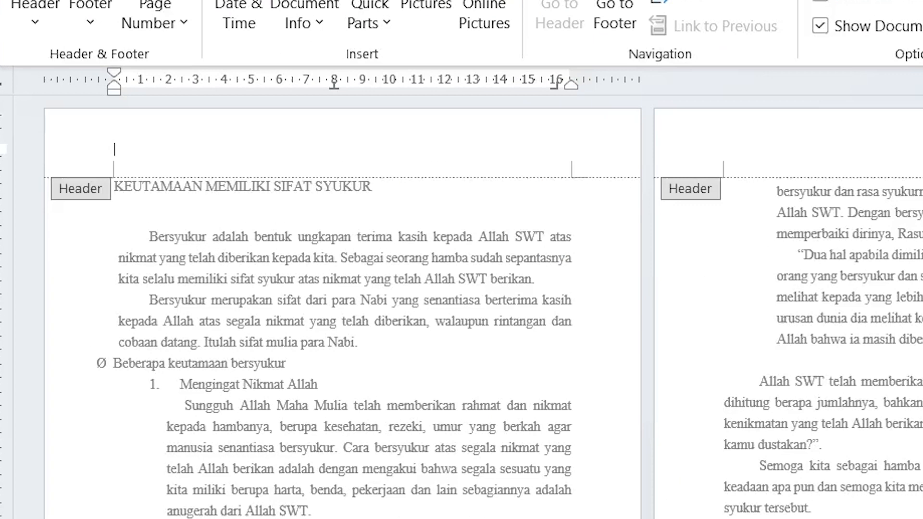
{"action": "type", "text": "HEADER 1"}
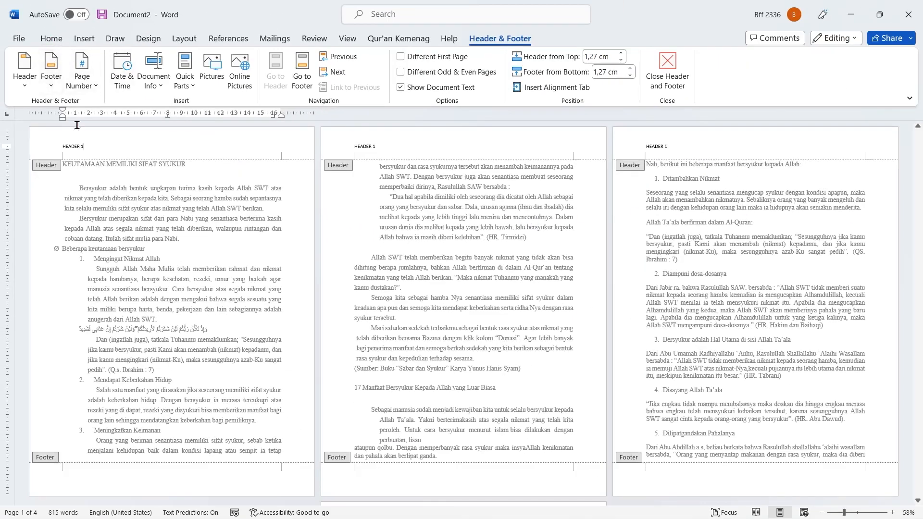
Set the font size of the "HEADER 1" text to 18 and check the header on the other pages.
{"action": "key", "text": "shift+Home"}
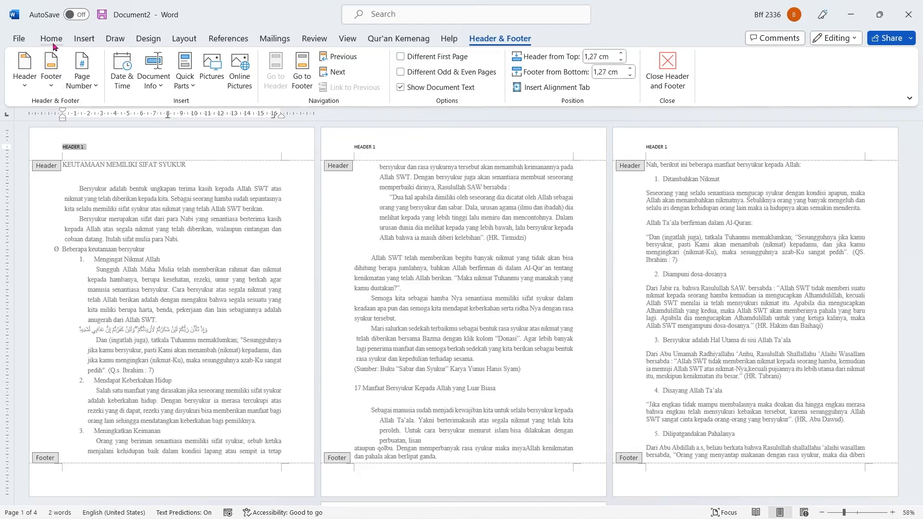
{"action": "left_click", "coordinate": [51, 38]}
{"action": "left_click", "coordinate": [194, 61]}
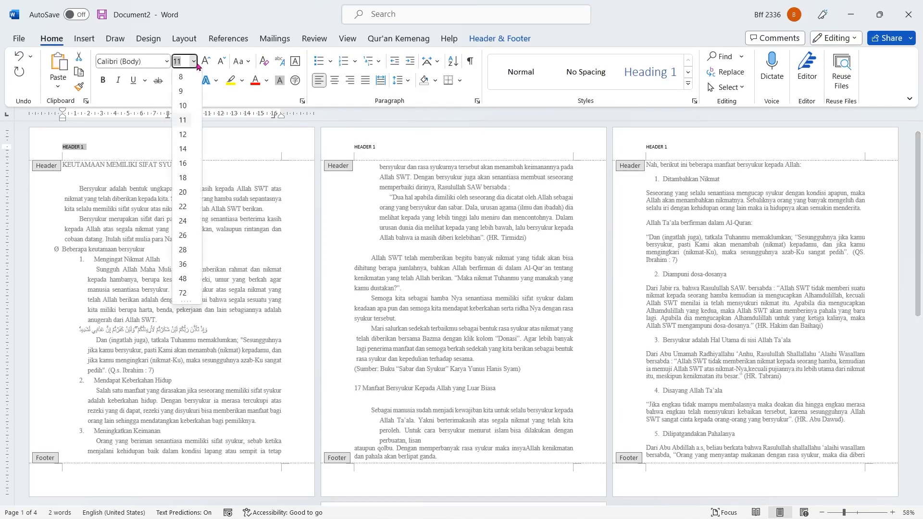
{"action": "left_click", "coordinate": [183, 178]}
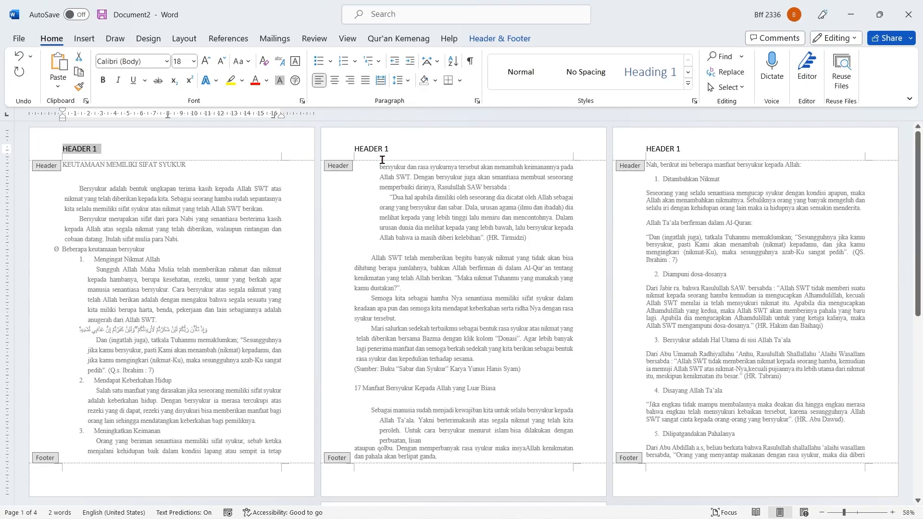
{"action": "scroll", "coordinate": [732, 172], "scroll_direction": "down", "scroll_amount": 6}
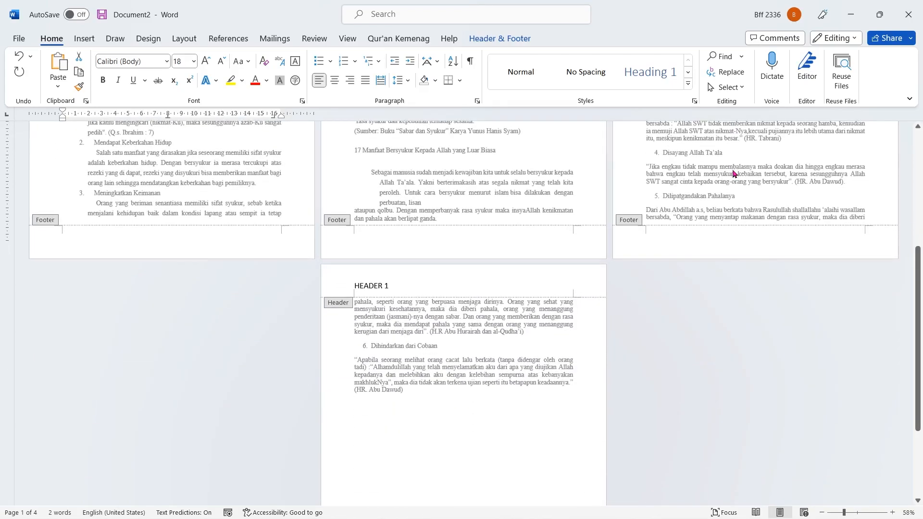
{"action": "scroll", "coordinate": [734, 173], "scroll_direction": "up", "scroll_amount": 6}
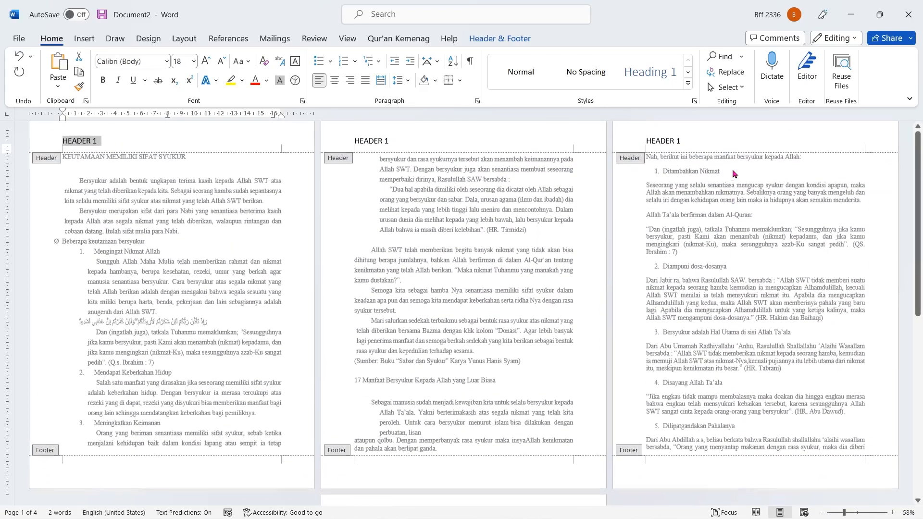
Change the first page's header text to "HEADER 2" and check the header on the remaining pages.
{"action": "left_click", "coordinate": [102, 149]}
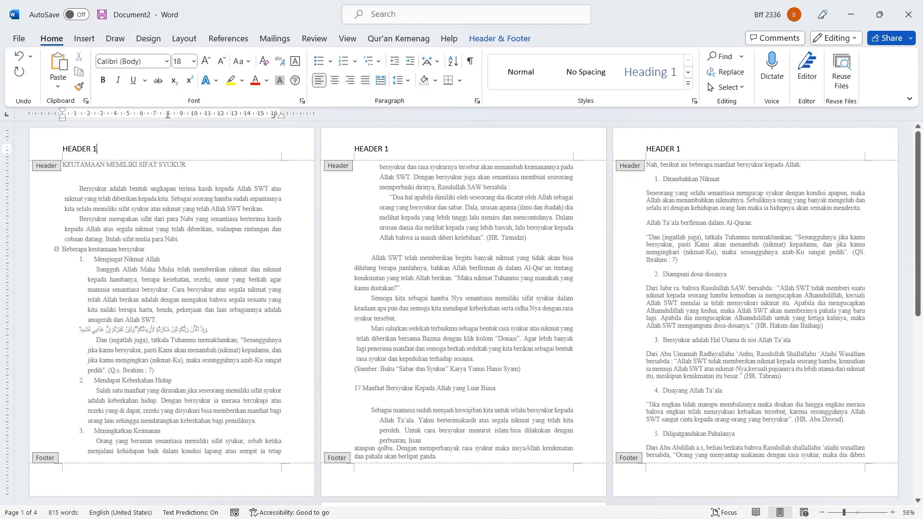
{"action": "key", "text": "BackSpace"}
{"action": "type", "text": "2"}
{"action": "scroll", "coordinate": [481, 184], "scroll_direction": "down", "scroll_amount": 4}
{"action": "scroll", "coordinate": [481, 184], "scroll_direction": "up", "scroll_amount": 4}
Delete the "HEADER 2" text from the header and close header editing.
{"action": "left_click_drag", "start_coordinate": [111, 154], "coordinate": [41, 155]}
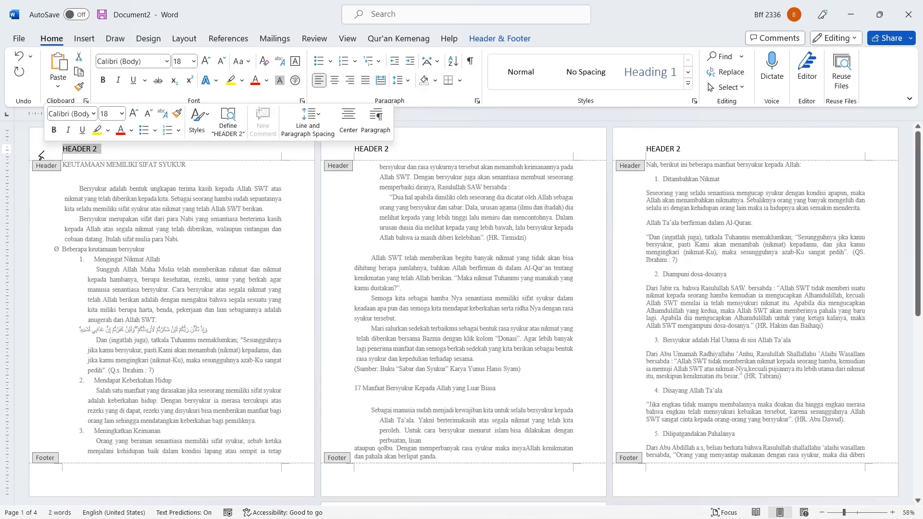
{"action": "key", "text": "BackSpace"}
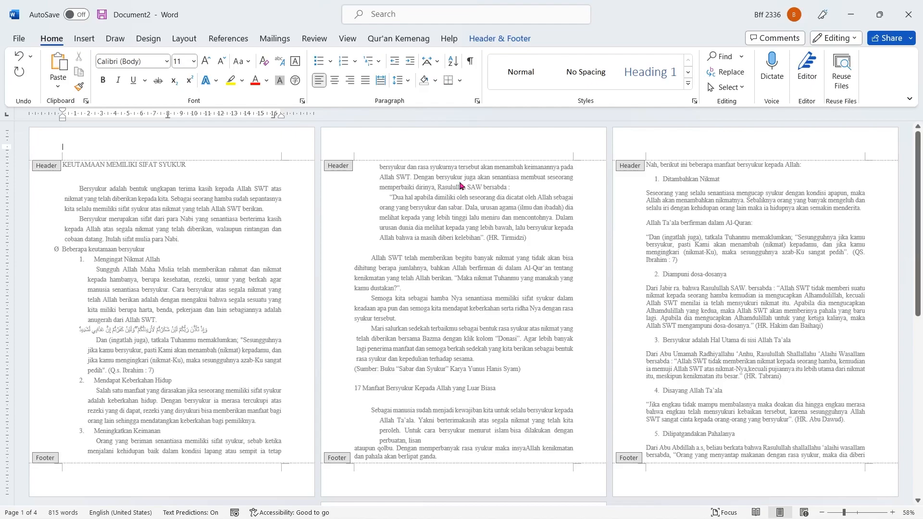
{"action": "left_click", "coordinate": [494, 41]}
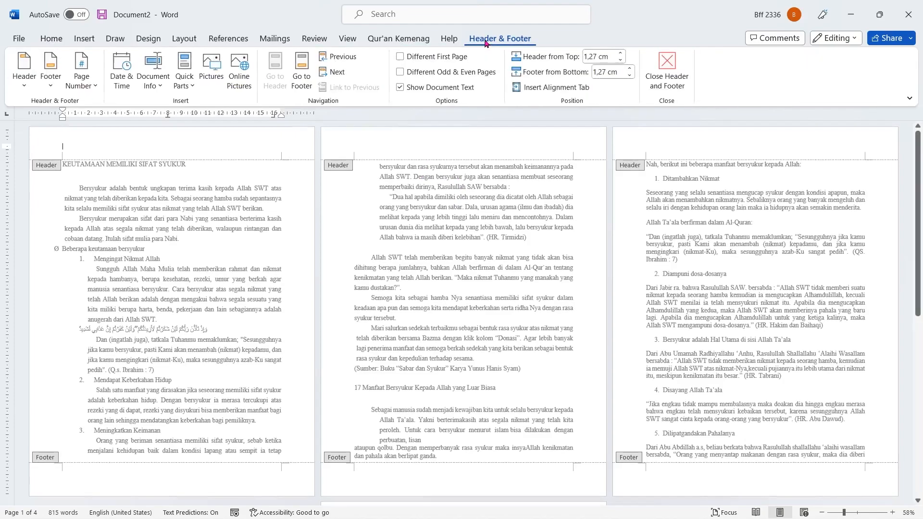
{"action": "left_click", "coordinate": [672, 83]}
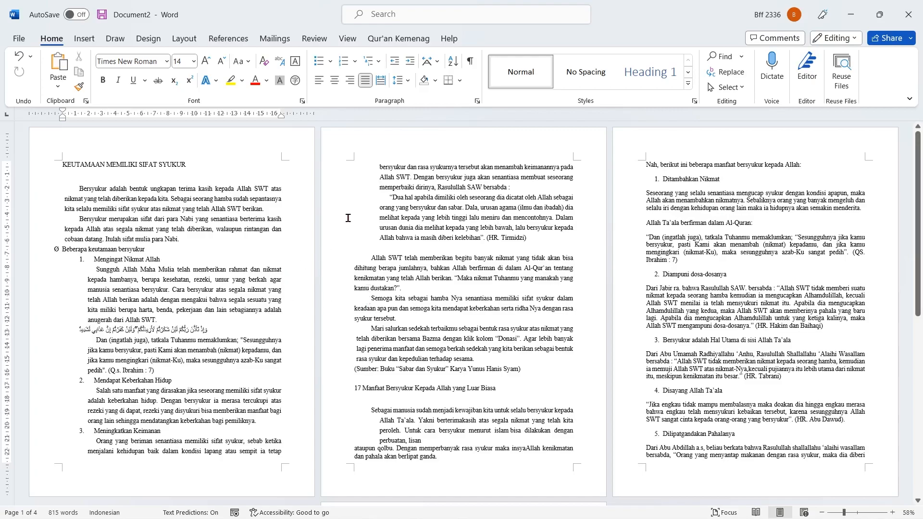
Insert a Continuous section break after the last word on the first page.
{"action": "scroll", "coordinate": [348, 216], "scroll_direction": "down", "scroll_amount": 3}
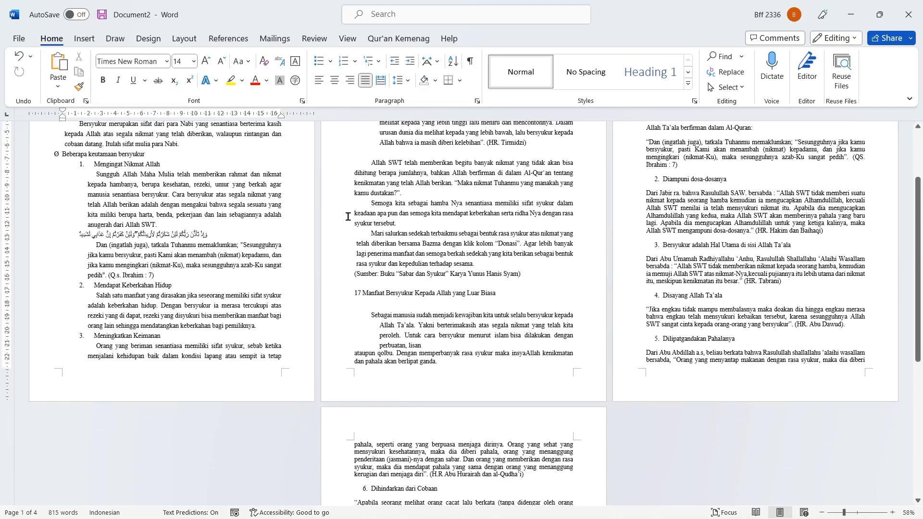
{"action": "left_click", "coordinate": [287, 357]}
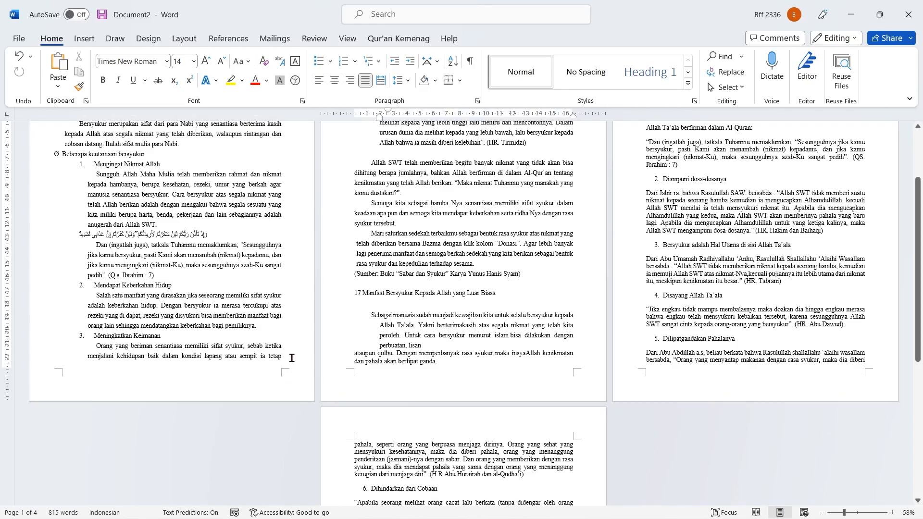
{"action": "scroll", "coordinate": [314, 300], "scroll_direction": "up", "scroll_amount": 3}
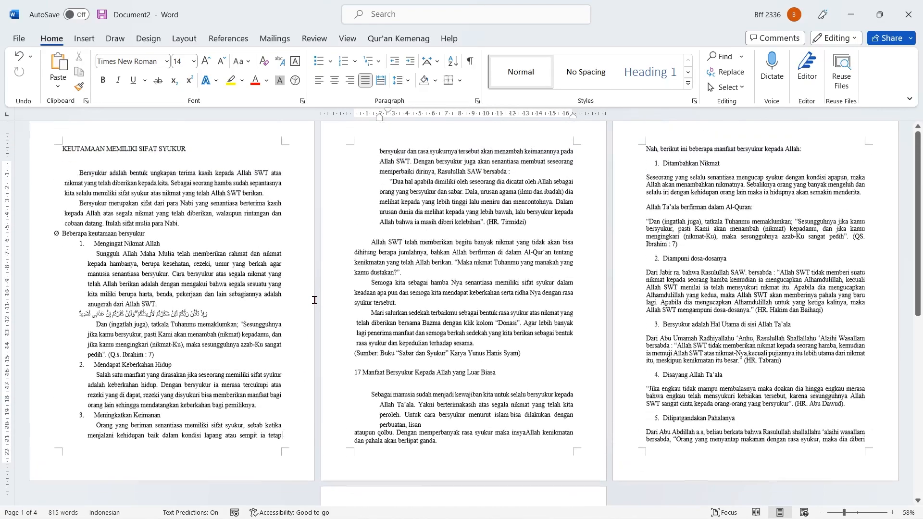
{"action": "scroll", "coordinate": [314, 299], "scroll_direction": "up", "scroll_amount": 1}
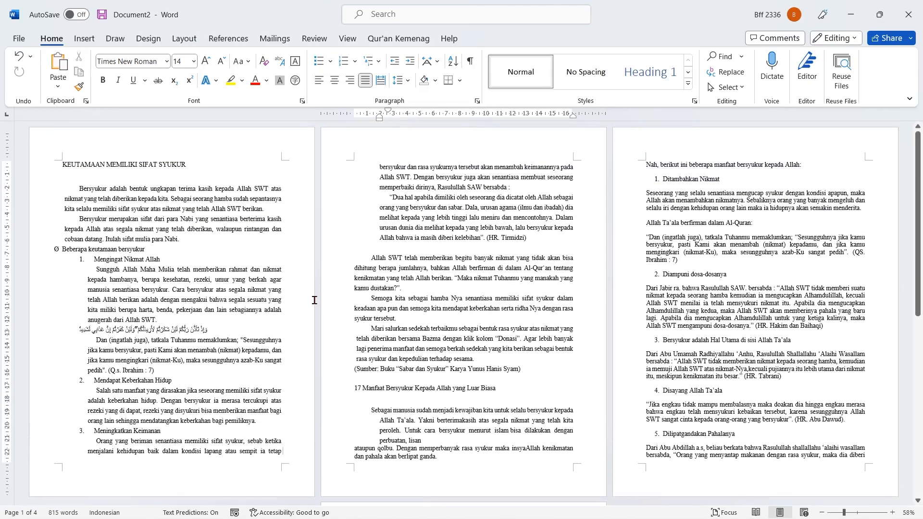
{"action": "left_click", "coordinate": [184, 38]}
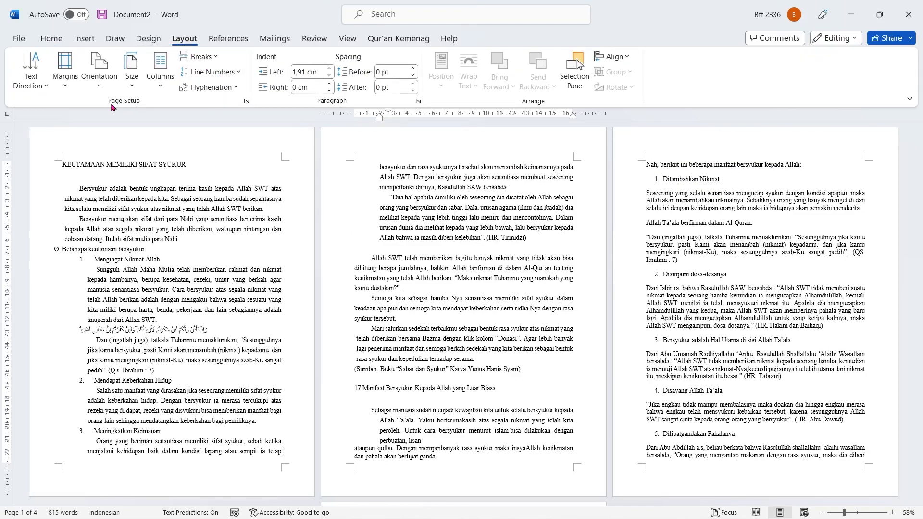
{"action": "left_click", "coordinate": [218, 59]}
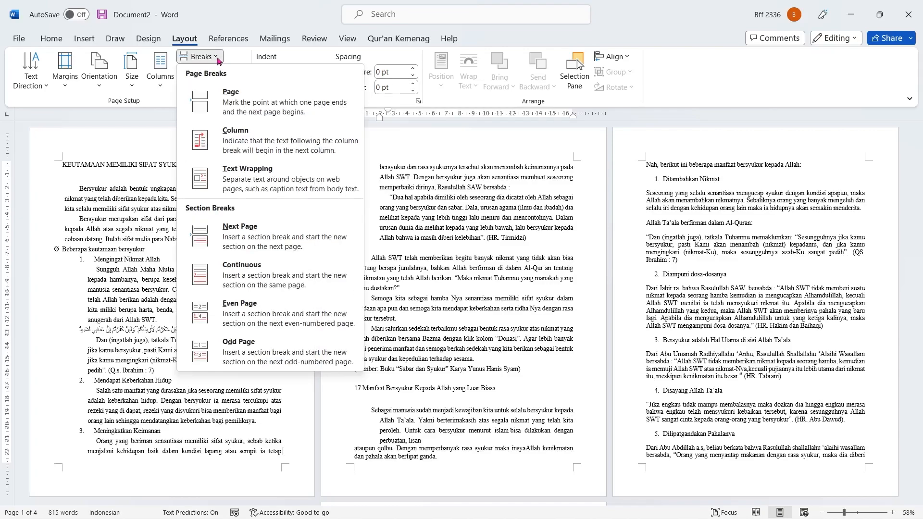
{"action": "left_click", "coordinate": [245, 279]}
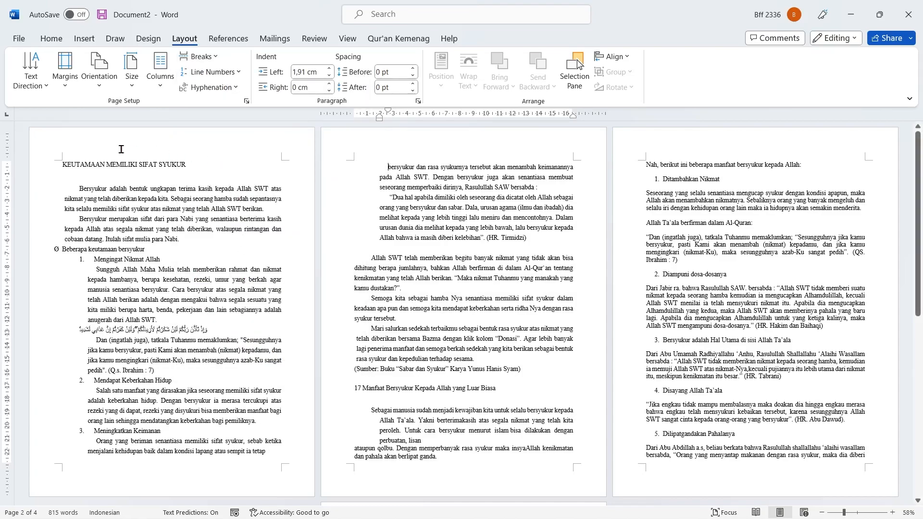
Open the first page's header for editing and check the section labels of the headers and footers on all pages.
{"action": "double_click", "coordinate": [69, 148]}
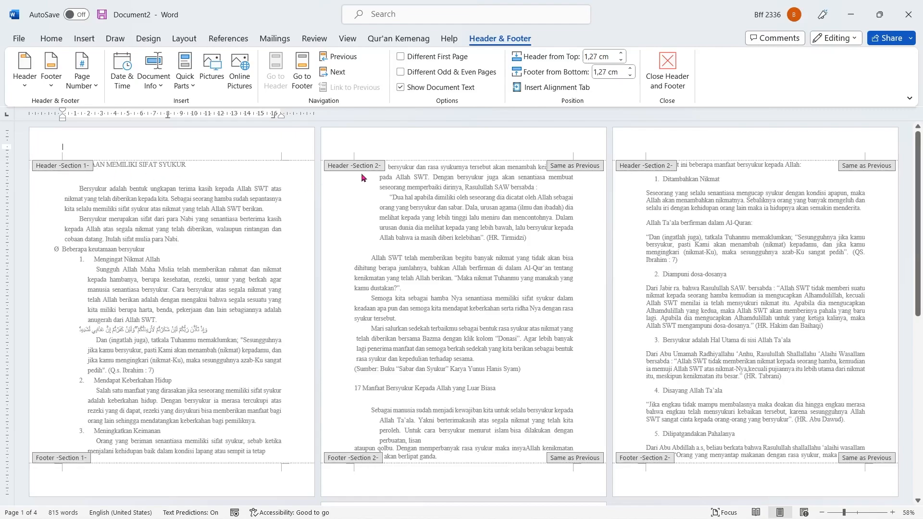
{"action": "scroll", "coordinate": [662, 185], "scroll_direction": "down", "scroll_amount": 5}
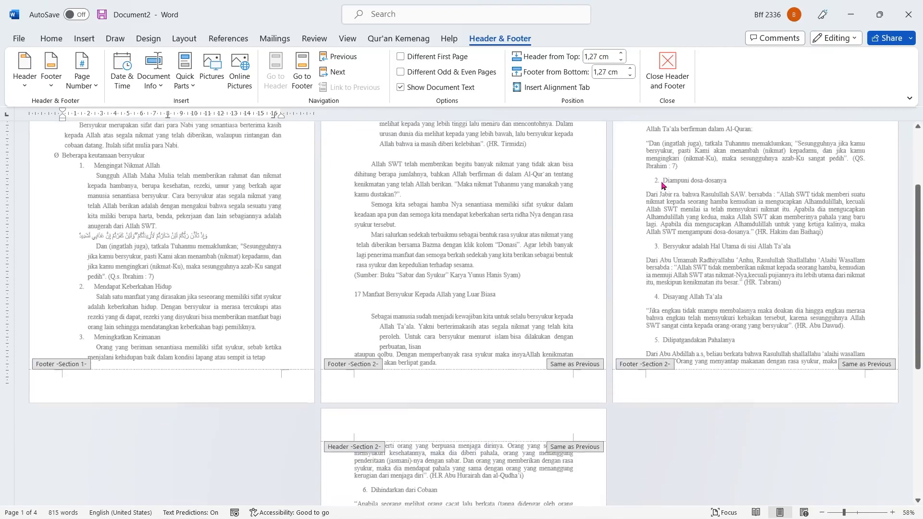
{"action": "scroll", "coordinate": [662, 185], "scroll_direction": "up", "scroll_amount": 5}
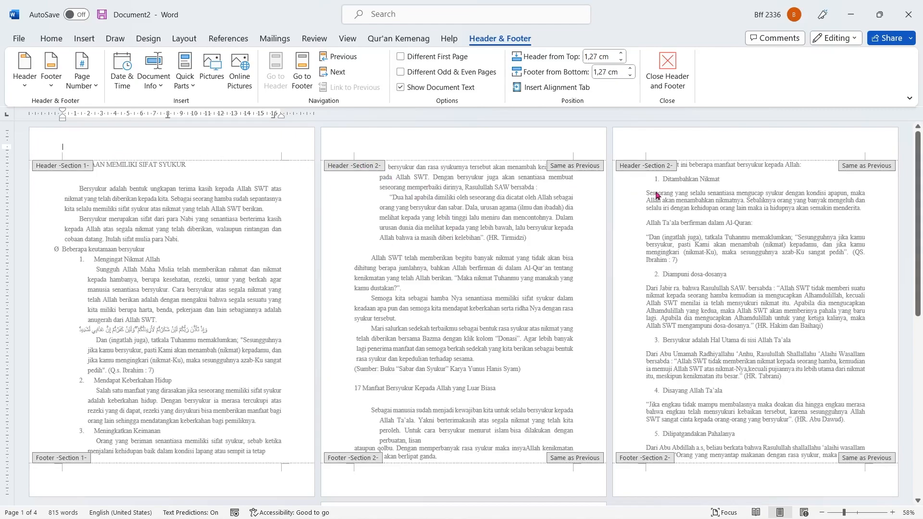
{"action": "scroll", "coordinate": [658, 192], "scroll_direction": "down", "scroll_amount": 2}
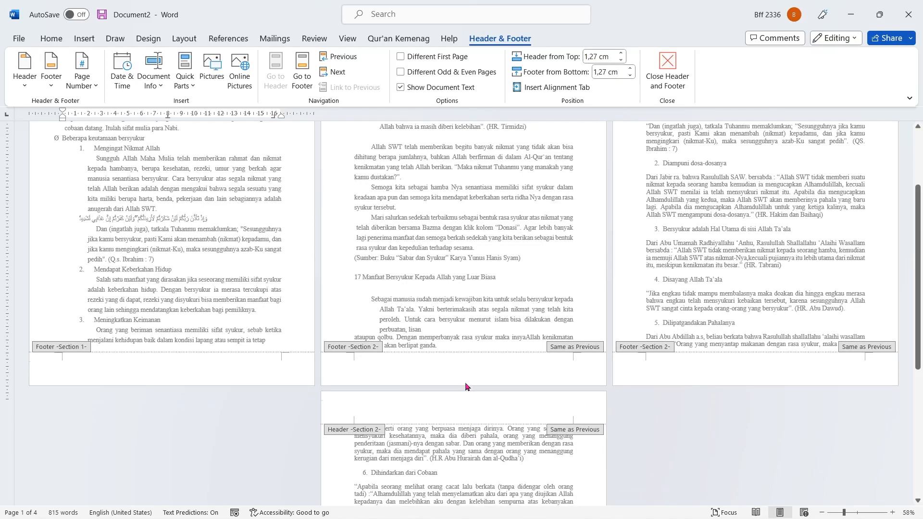
{"action": "scroll", "coordinate": [465, 383], "scroll_direction": "up", "scroll_amount": 2}
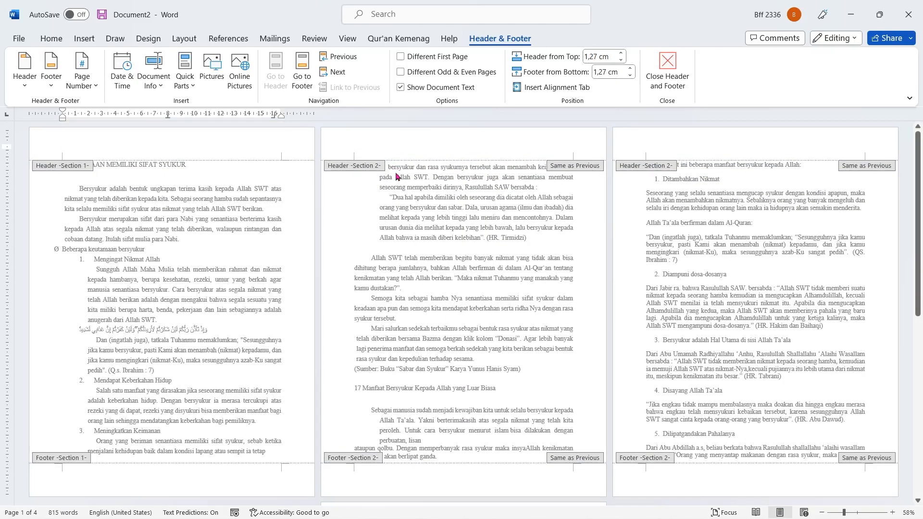
Close header editing and insert a Continuous section break after the last word on the second page.
{"action": "left_click", "coordinate": [666, 72]}
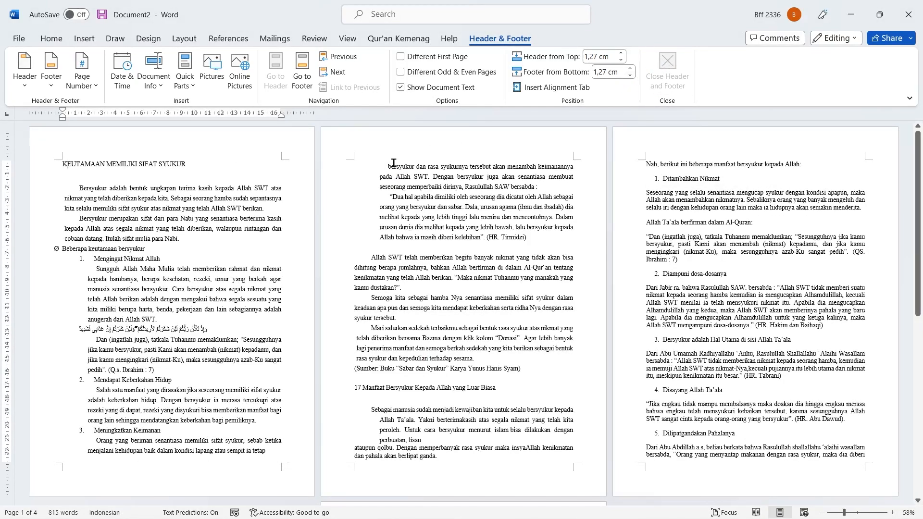
{"action": "left_click", "coordinate": [446, 462]}
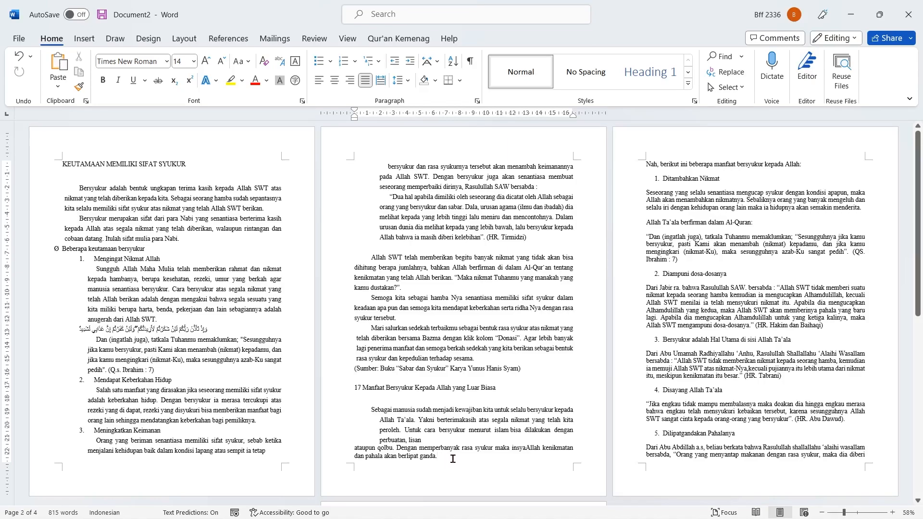
{"action": "left_click", "coordinate": [184, 43]}
{"action": "left_click", "coordinate": [198, 56]}
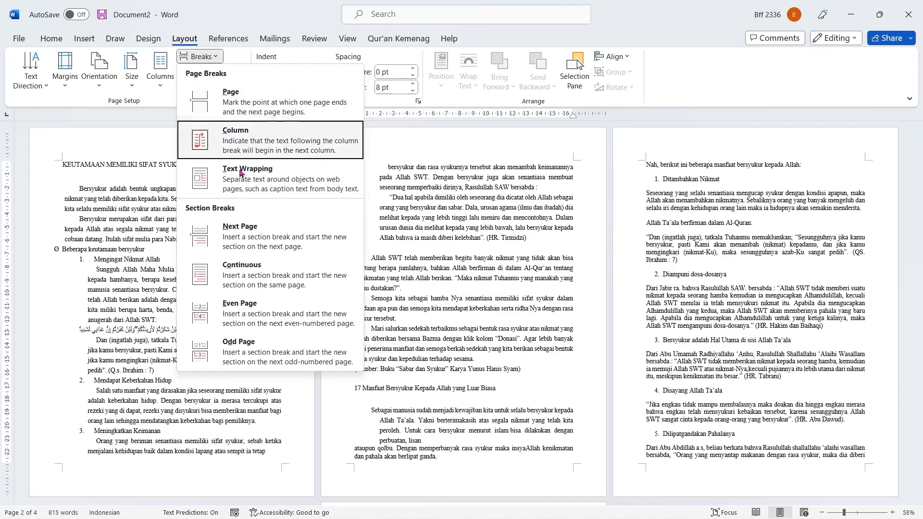
{"action": "left_click", "coordinate": [252, 284]}
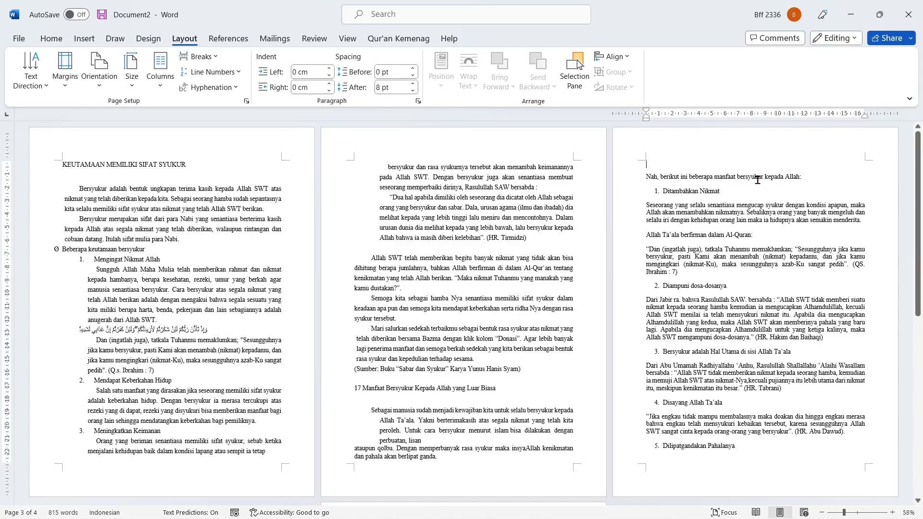
Insert a Continuous section break after "Dilipatgandakan Pahalanya" at the end of the third page and clear the list numbering from the new line.
{"action": "scroll", "coordinate": [740, 187], "scroll_direction": "down", "scroll_amount": 3}
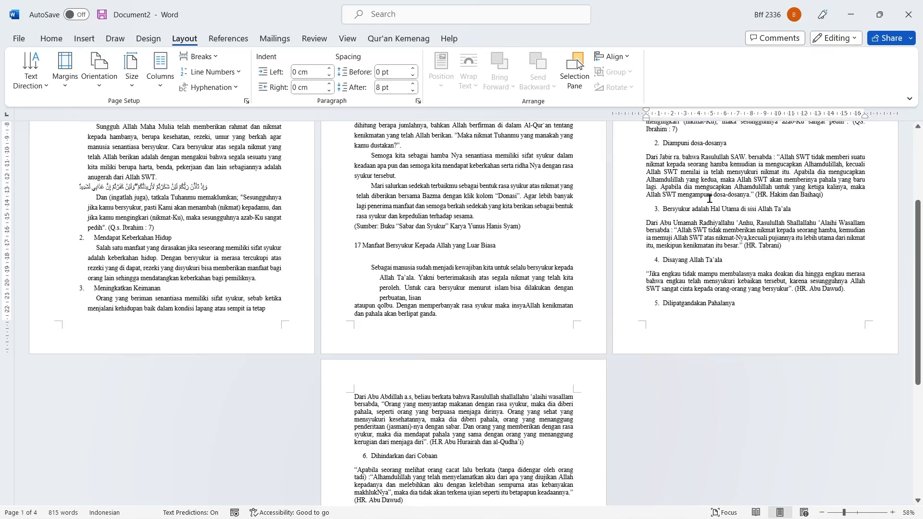
{"action": "scroll", "coordinate": [741, 256], "scroll_direction": "down", "scroll_amount": 2}
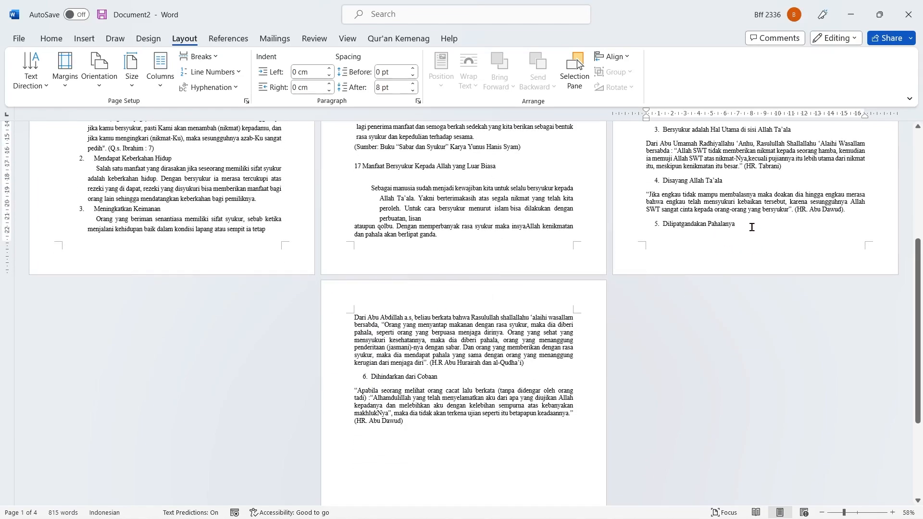
{"action": "scroll", "coordinate": [775, 241], "scroll_direction": "up", "scroll_amount": 1}
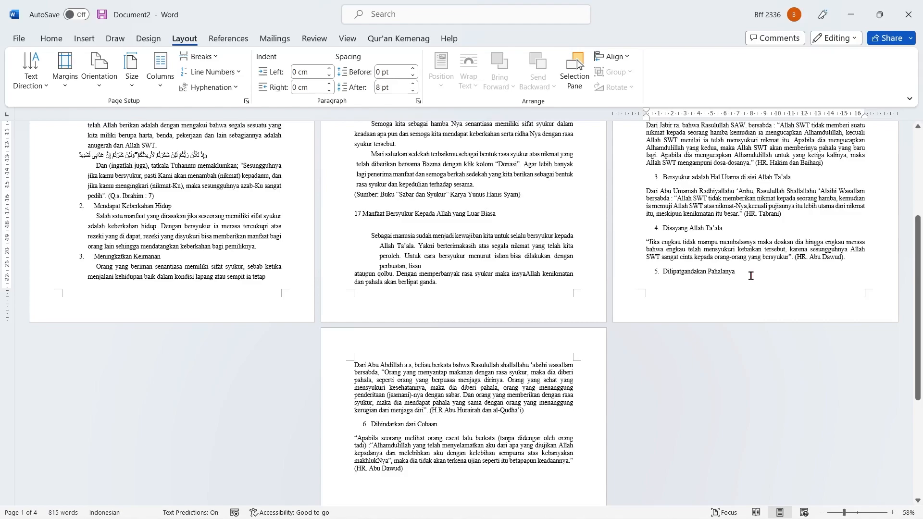
{"action": "left_click", "coordinate": [751, 274]}
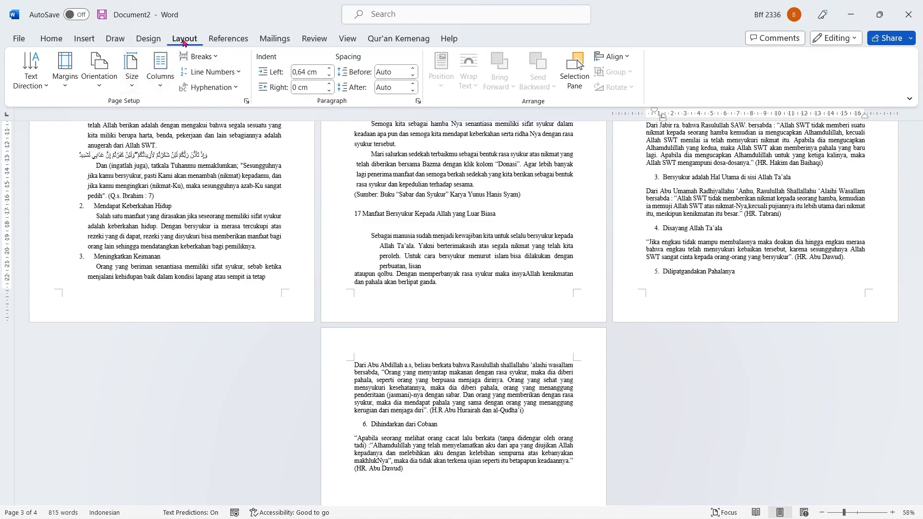
{"action": "left_click", "coordinate": [219, 62]}
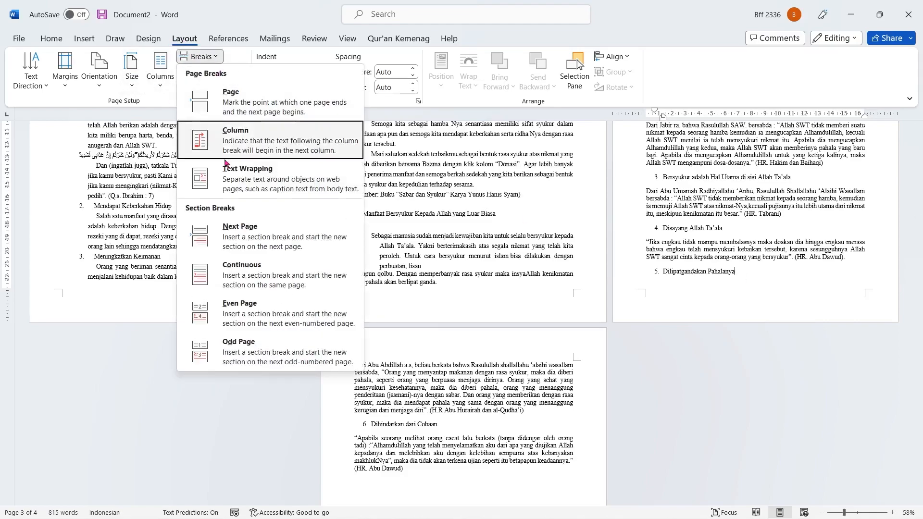
{"action": "left_click", "coordinate": [243, 273]}
{"action": "key", "text": "ctrl+z"}
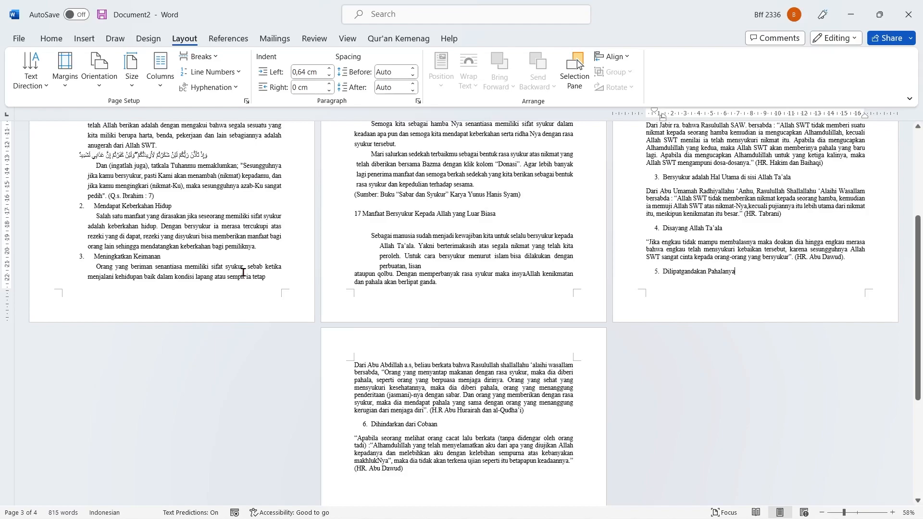
{"action": "left_click", "coordinate": [216, 61]}
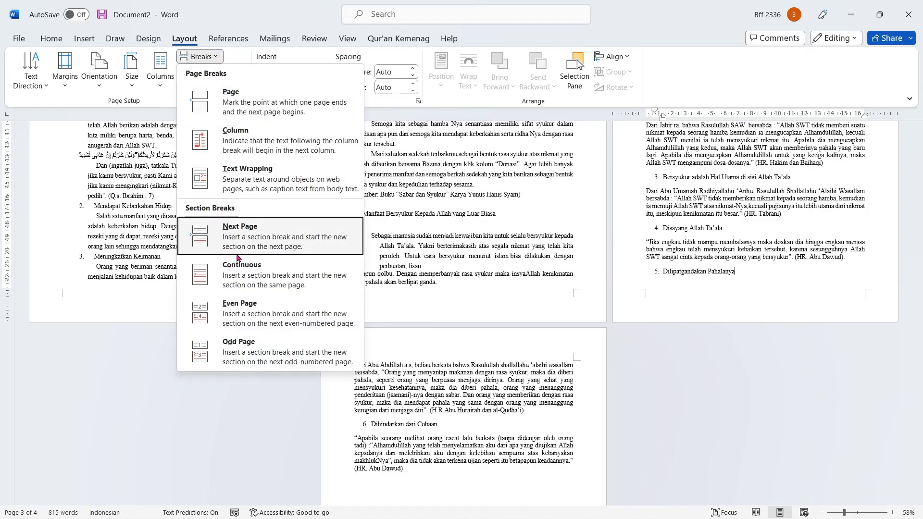
{"action": "left_click", "coordinate": [244, 273]}
{"action": "key", "text": "BackSpace"}
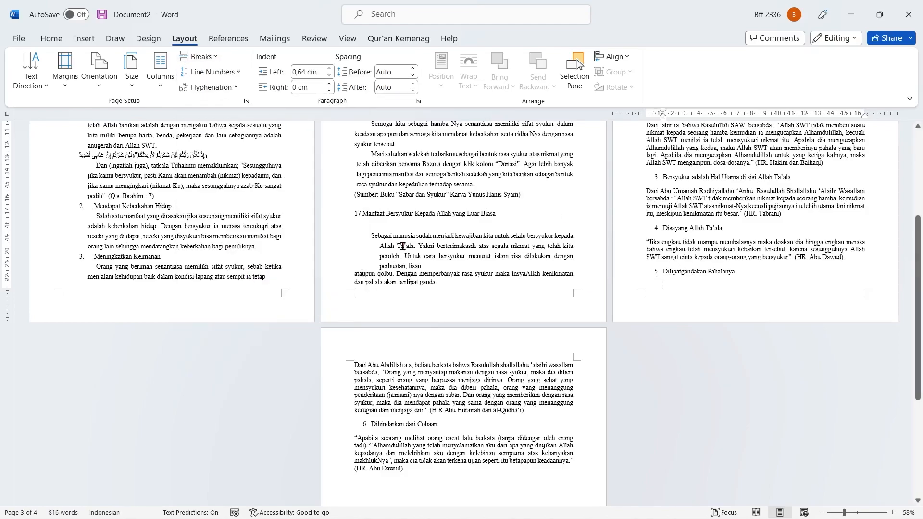
Open the header for editing and check the section labels of the headers and footers on all four pages.
{"action": "scroll", "coordinate": [653, 212], "scroll_direction": "up", "scroll_amount": 5}
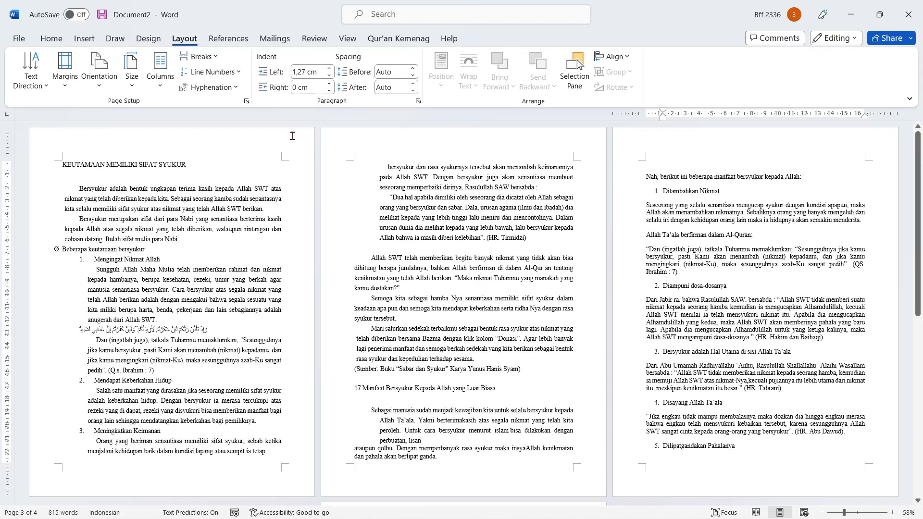
{"action": "left_click", "coordinate": [84, 42]}
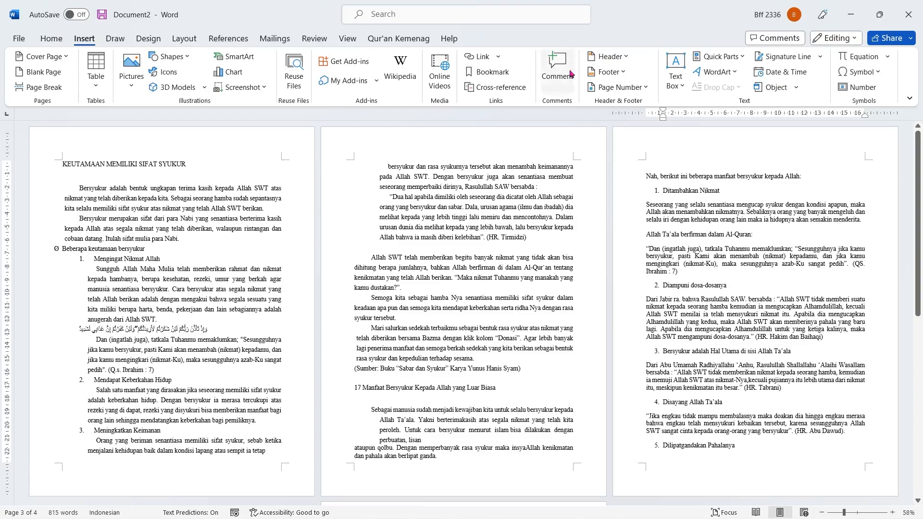
{"action": "left_click", "coordinate": [627, 58]}
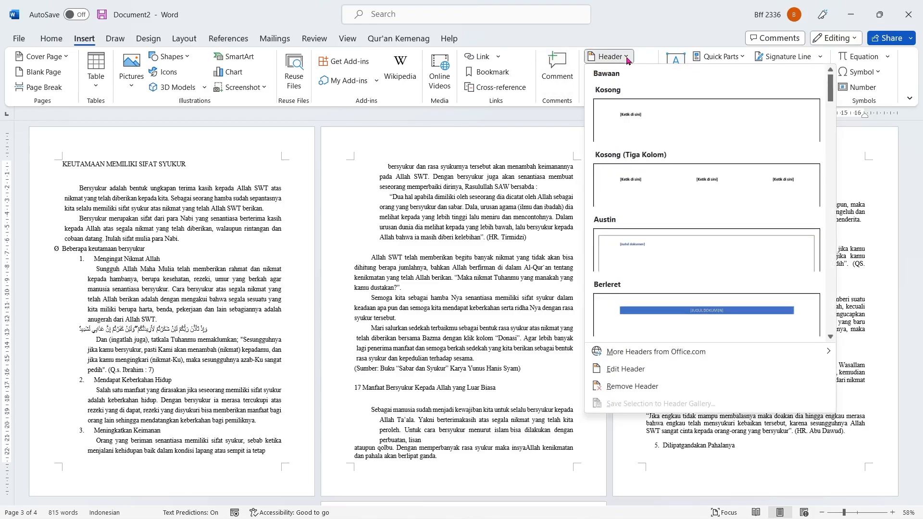
{"action": "left_click", "coordinate": [623, 370]}
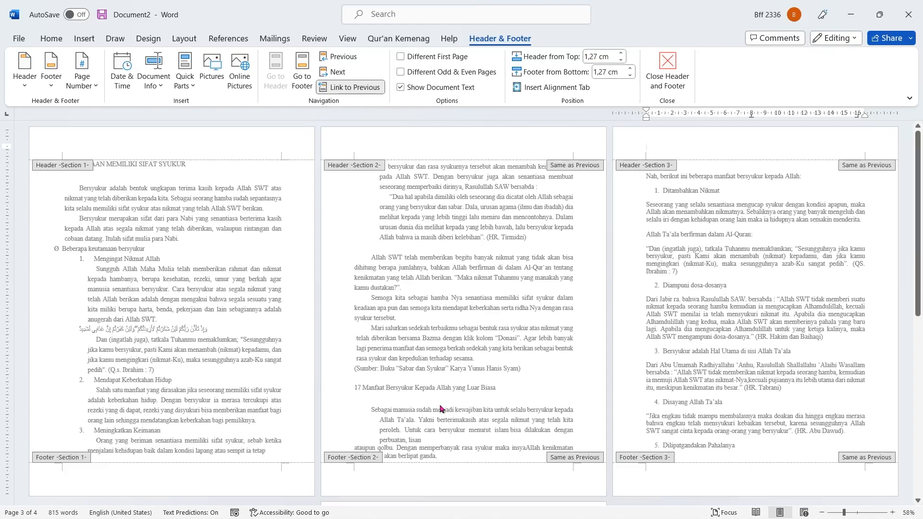
{"action": "scroll", "coordinate": [690, 182], "scroll_direction": "down", "scroll_amount": 5}
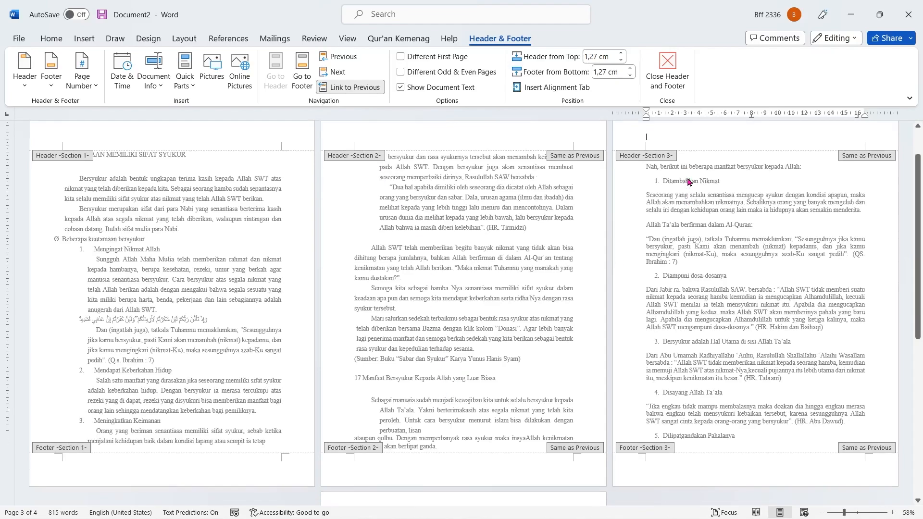
{"action": "scroll", "coordinate": [403, 331], "scroll_direction": "down", "scroll_amount": 2}
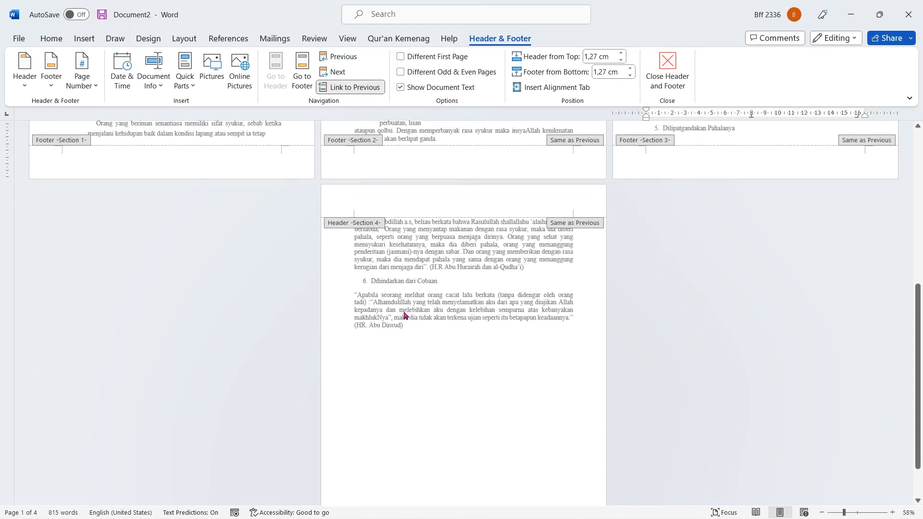
{"action": "scroll", "coordinate": [406, 309], "scroll_direction": "up", "scroll_amount": 2}
{"action": "scroll", "coordinate": [406, 304], "scroll_direction": "up", "scroll_amount": 5}
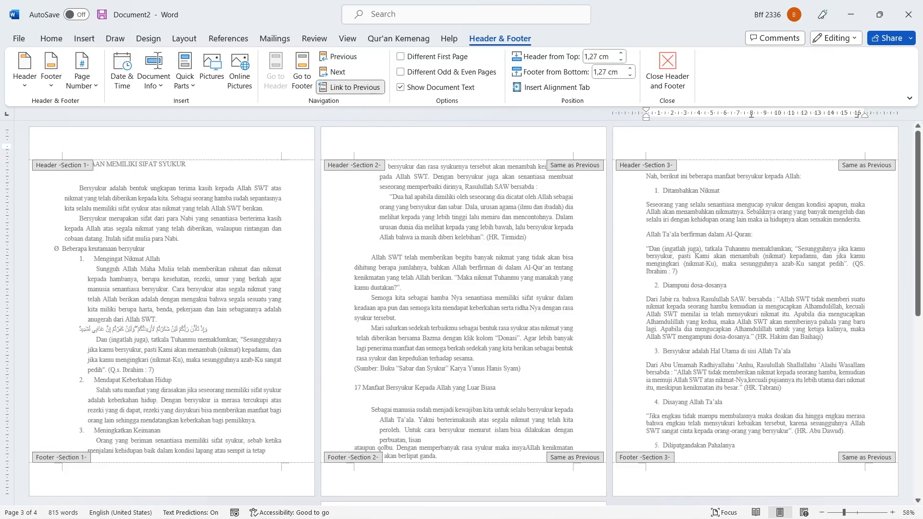
Enter "HEADER 1" in the first page's header and set its font size to 18.
{"action": "left_click", "coordinate": [74, 147]}
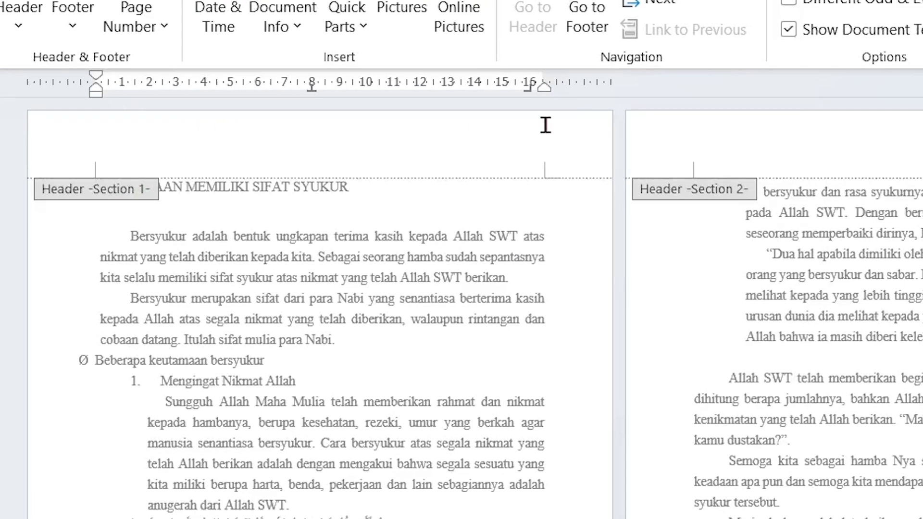
{"action": "type", "text": "HEADER"}
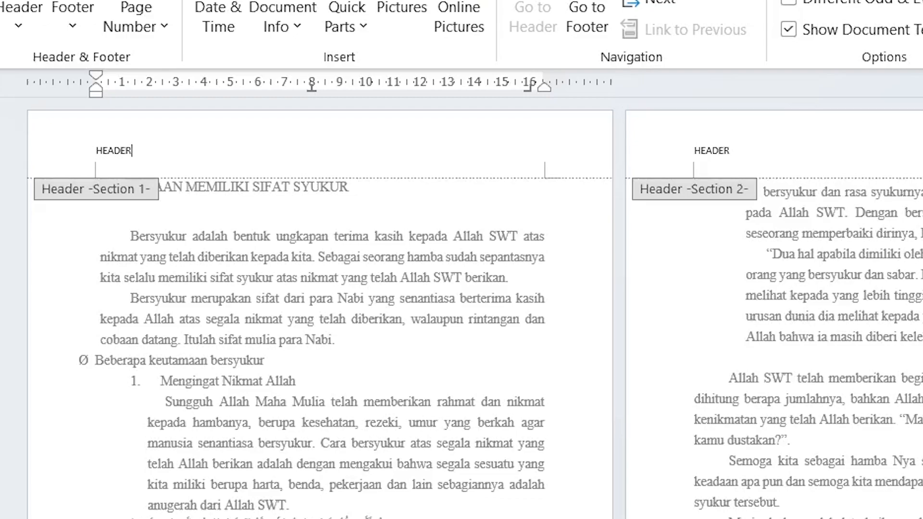
{"action": "type", "text": " 1"}
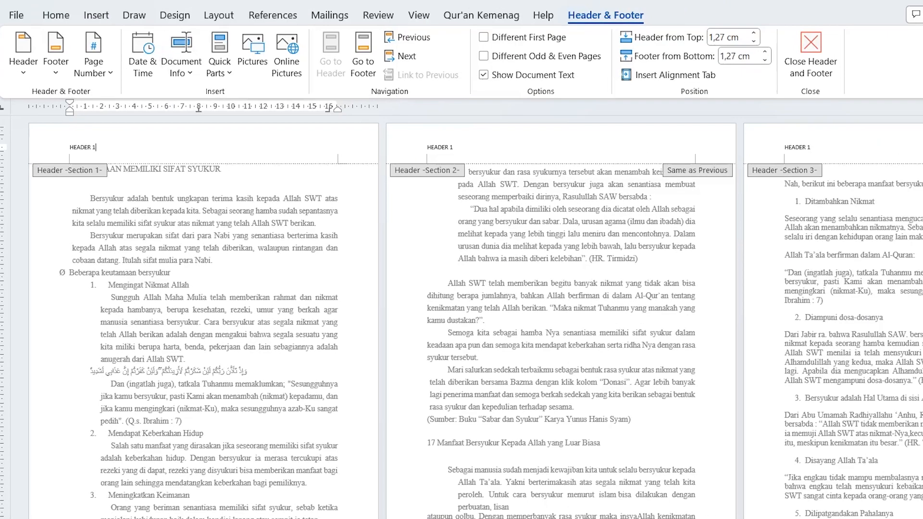
{"action": "left_click", "coordinate": [25, 151]}
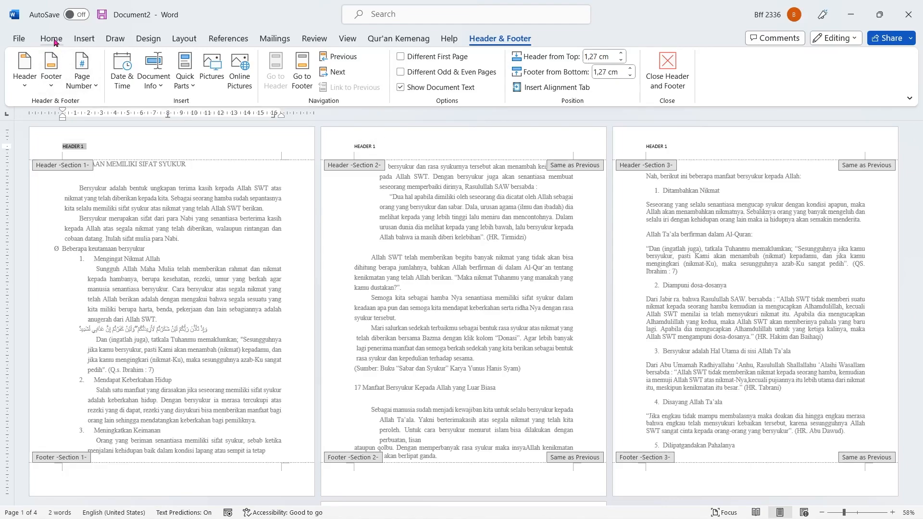
{"action": "left_click", "coordinate": [51, 39]}
{"action": "left_click", "coordinate": [194, 63]}
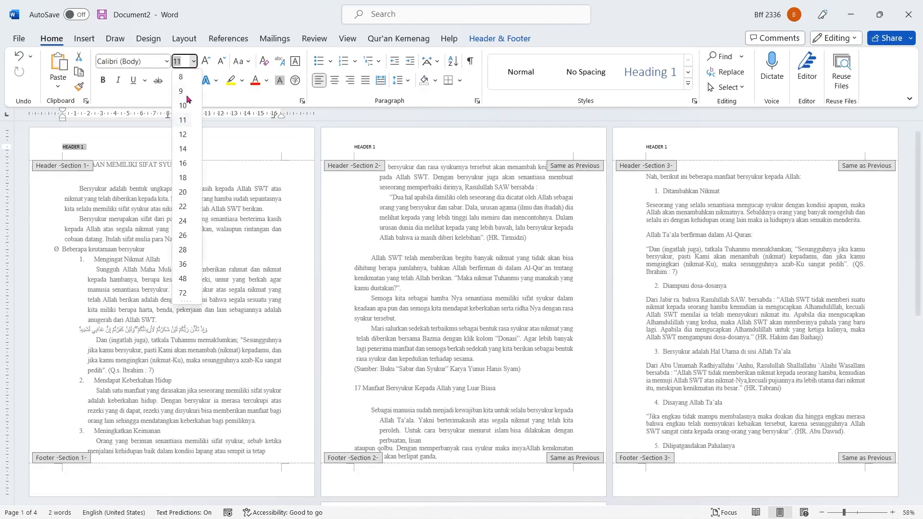
{"action": "left_click", "coordinate": [184, 182]}
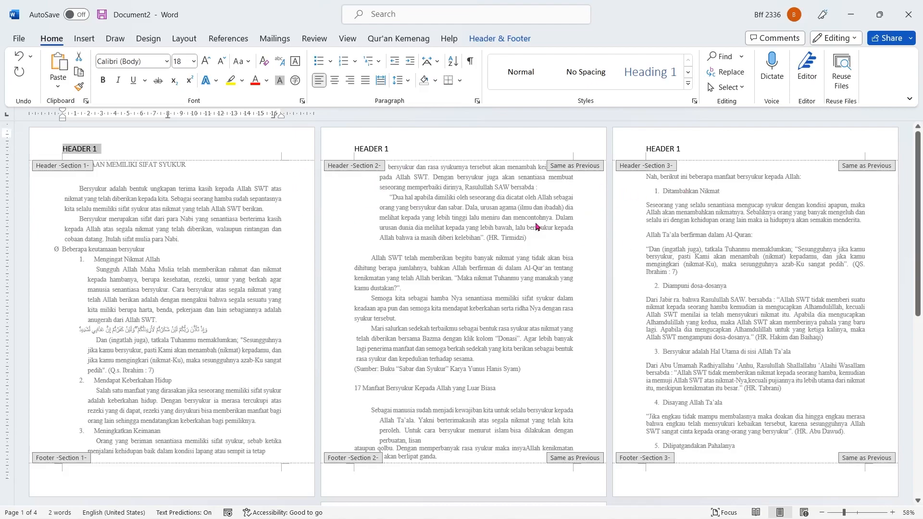
Check the header on the remaining pages and delete the "HEADER 1" text from the first page's header.
{"action": "scroll", "coordinate": [535, 226], "scroll_direction": "down", "scroll_amount": 5}
{"action": "scroll", "coordinate": [535, 226], "scroll_direction": "up", "scroll_amount": 5}
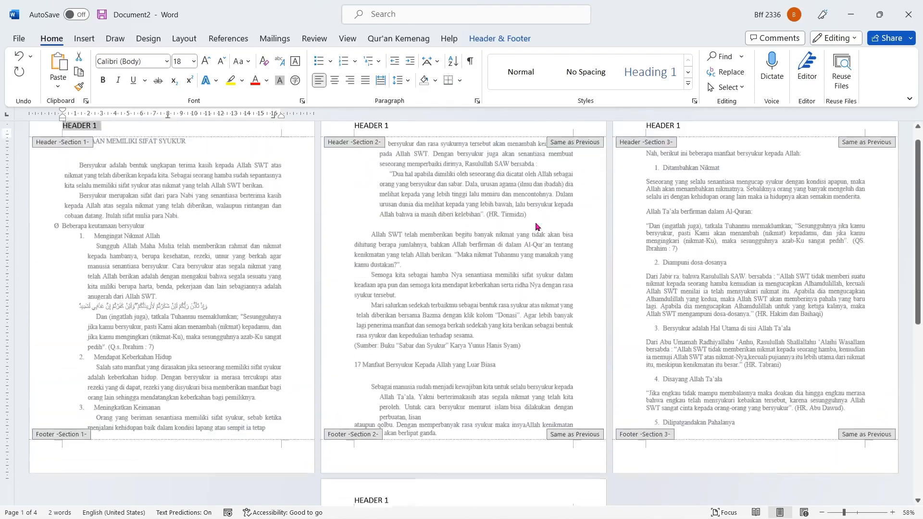
{"action": "triple_click", "coordinate": [109, 153]}
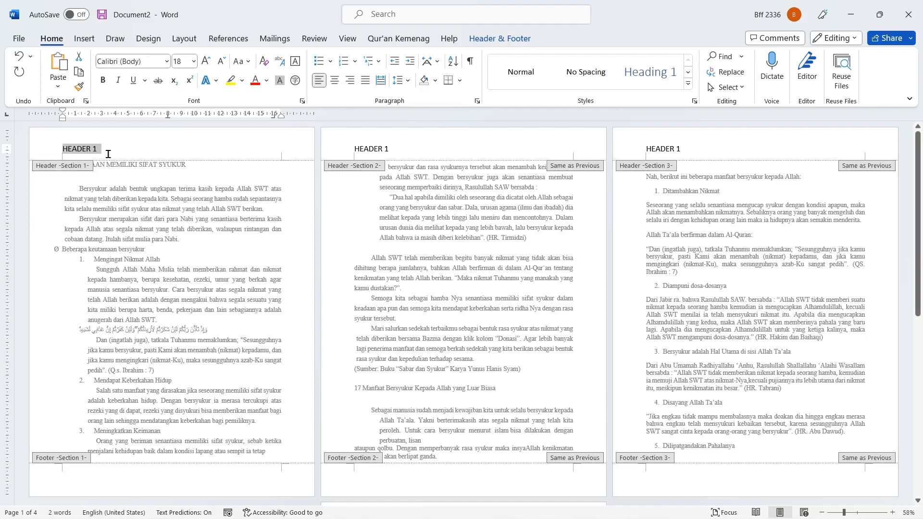
{"action": "key", "text": "Delete"}
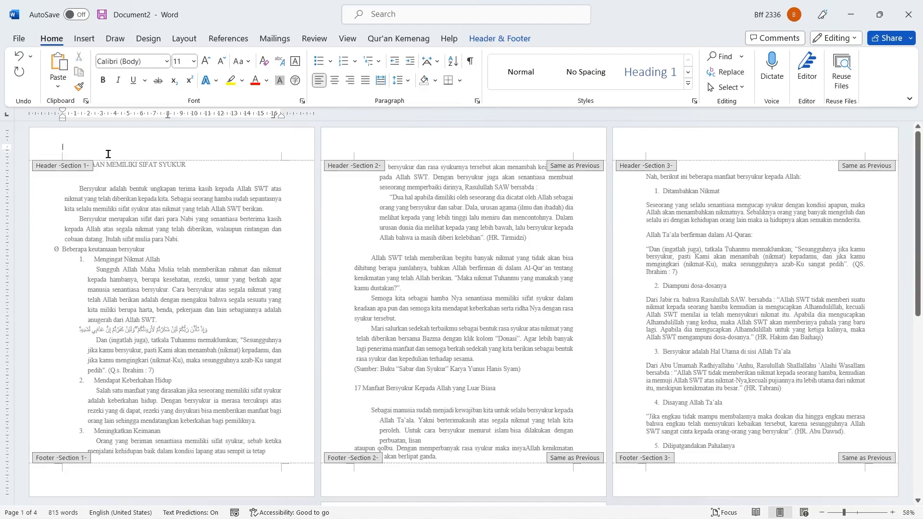
Turn off Link to Previous for the Section 2 and Section 3 headers.
{"action": "left_click", "coordinate": [366, 151]}
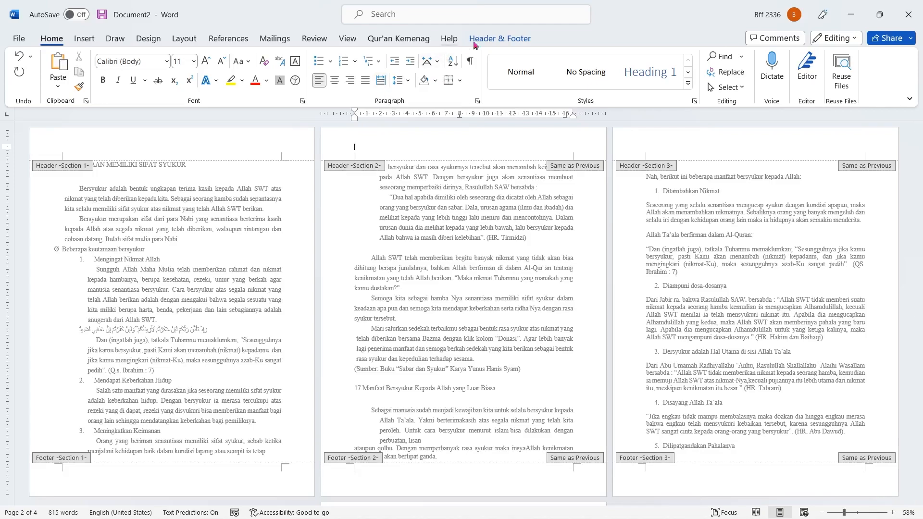
{"action": "left_click", "coordinate": [492, 42]}
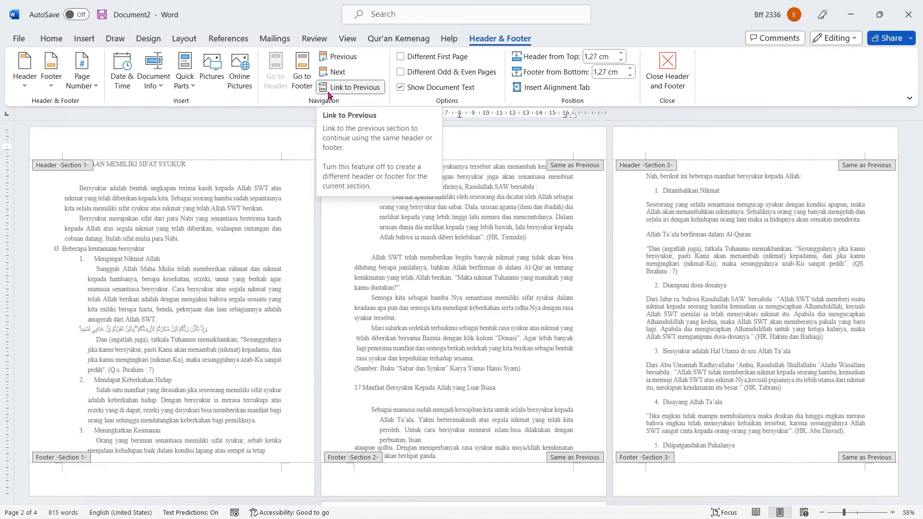
{"action": "left_click", "coordinate": [357, 88]}
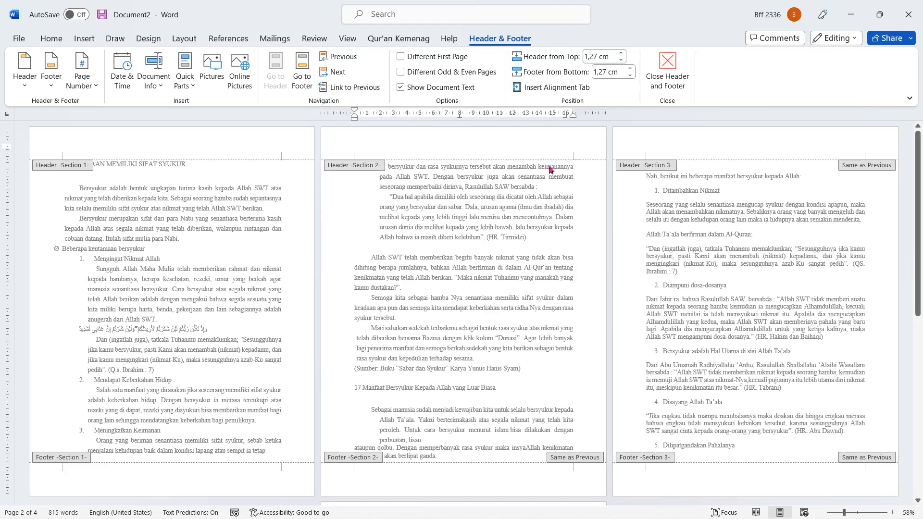
{"action": "left_click", "coordinate": [646, 145]}
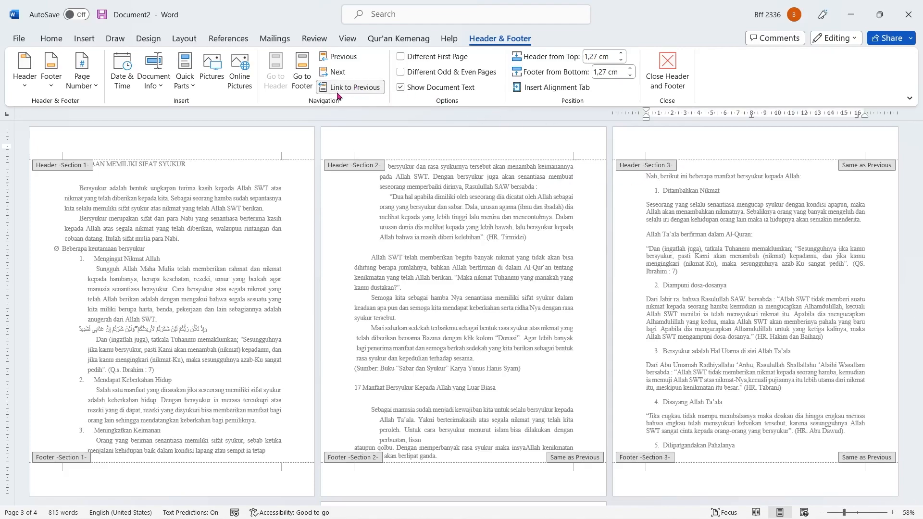
{"action": "left_click", "coordinate": [353, 89]}
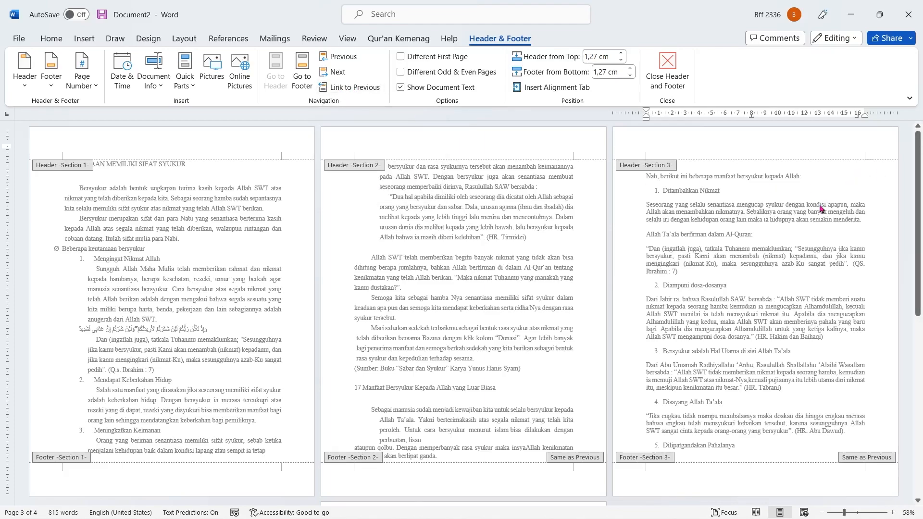
Turn off Link to Previous for the Section 4 header on the fourth page.
{"action": "scroll", "coordinate": [821, 208], "scroll_direction": "down", "scroll_amount": 2}
{"action": "scroll", "coordinate": [821, 208], "scroll_direction": "down", "scroll_amount": 5}
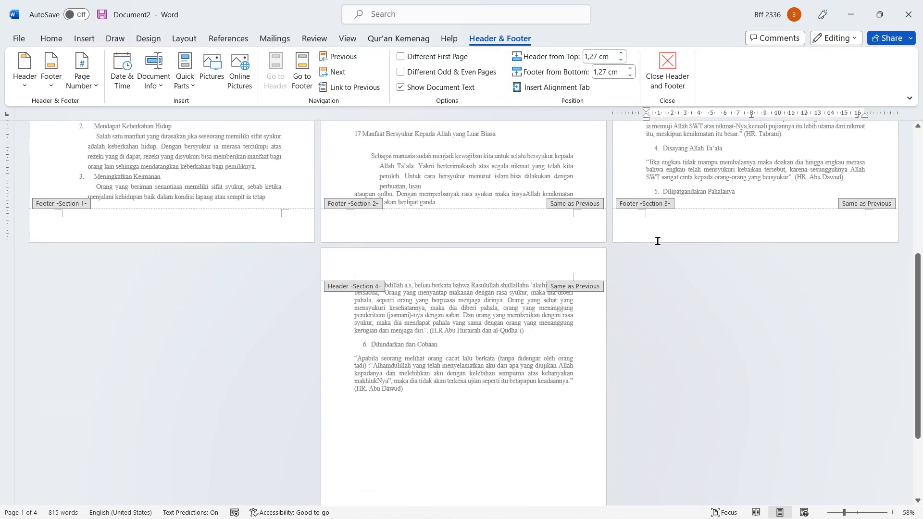
{"action": "left_click", "coordinate": [363, 271]}
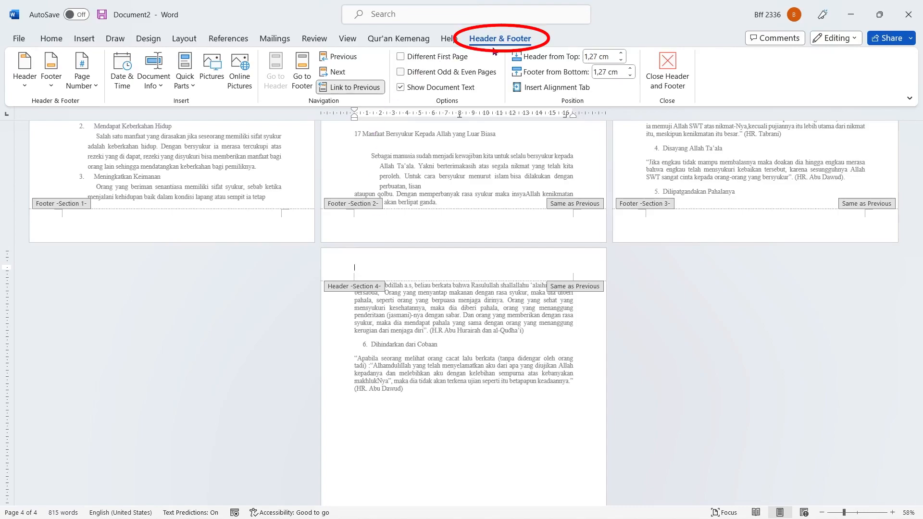
{"action": "left_click", "coordinate": [349, 88]}
Enter "HEADER 1" in the first page's header and check the headers of the other pages.
{"action": "scroll", "coordinate": [559, 239], "scroll_direction": "up", "scroll_amount": 2}
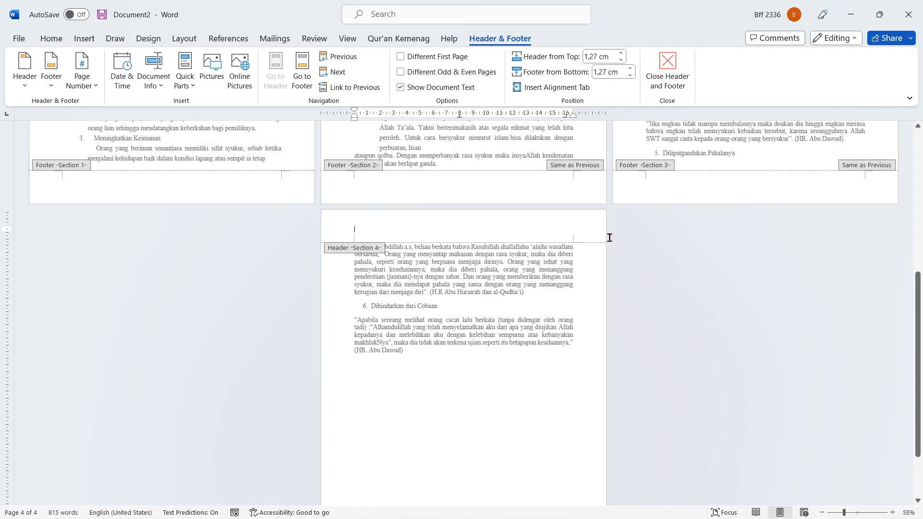
{"action": "scroll", "coordinate": [591, 235], "scroll_direction": "up", "scroll_amount": 6}
{"action": "scroll", "coordinate": [591, 235], "scroll_direction": "up", "scroll_amount": 2}
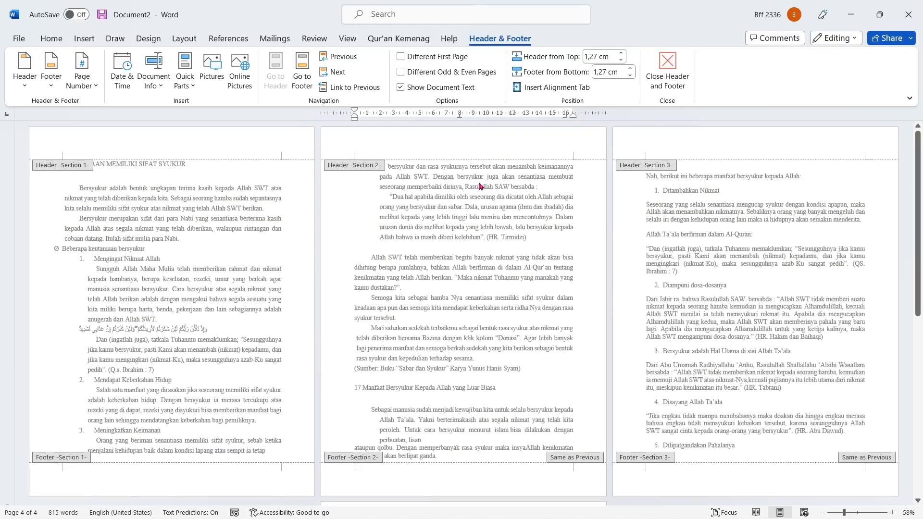
{"action": "left_click", "coordinate": [74, 150]}
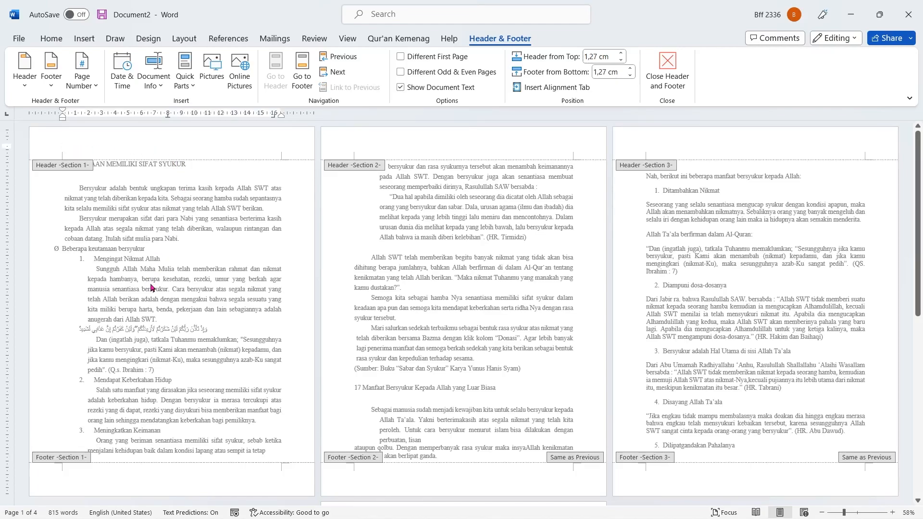
{"action": "type", "text": "HEADER 1"}
{"action": "scroll", "coordinate": [714, 167], "scroll_direction": "down", "scroll_amount": 5}
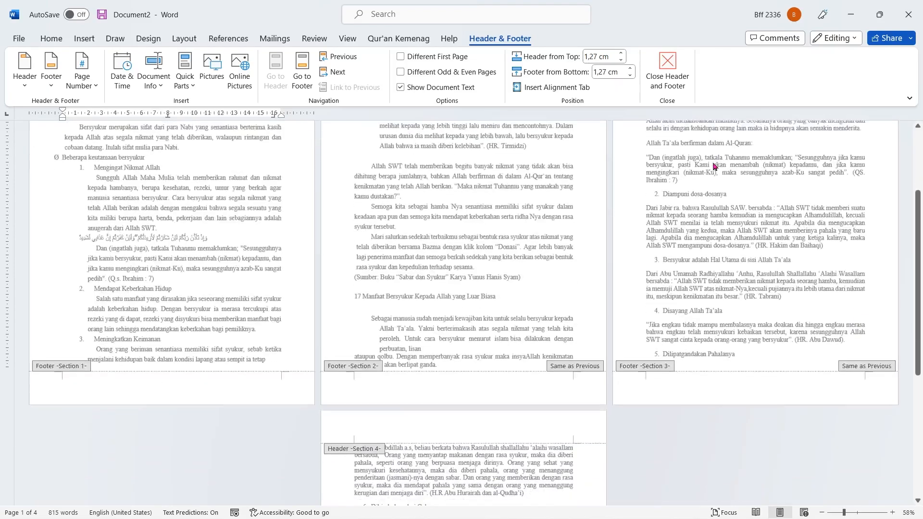
{"action": "scroll", "coordinate": [714, 166], "scroll_direction": "up", "scroll_amount": 5}
Set the font size of the "HEADER 1" text in the first page's header to 18.
{"action": "left_click", "coordinate": [70, 144]}
{"action": "key", "text": "shift+End"}
{"action": "key", "text": "ctrl+a"}
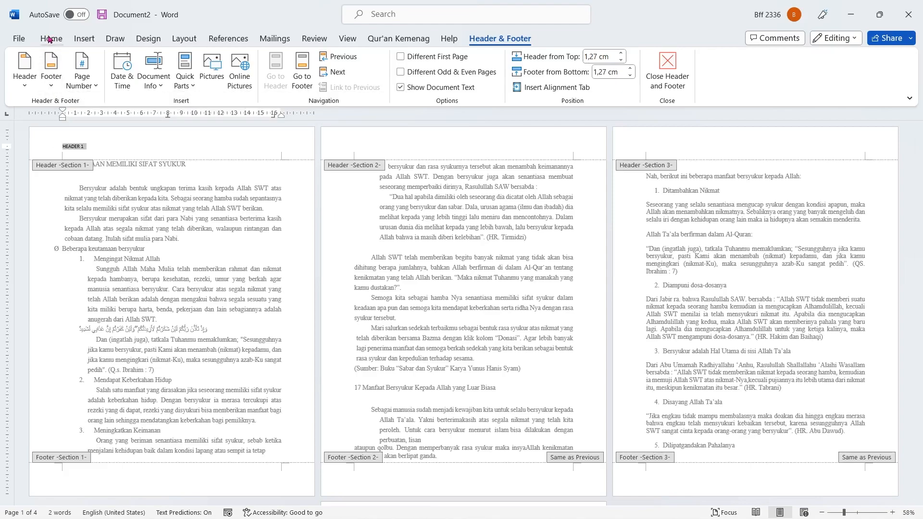
{"action": "left_click", "coordinate": [51, 39]}
{"action": "left_click", "coordinate": [194, 61]}
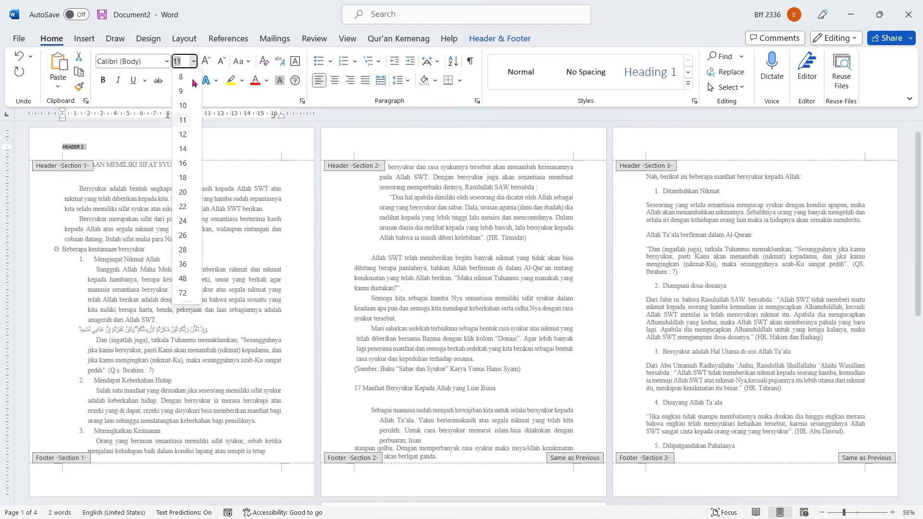
{"action": "left_click", "coordinate": [185, 179]}
Enter "HEADER 2" in the second page's header and set its font size to 18.
{"action": "left_click", "coordinate": [370, 146]}
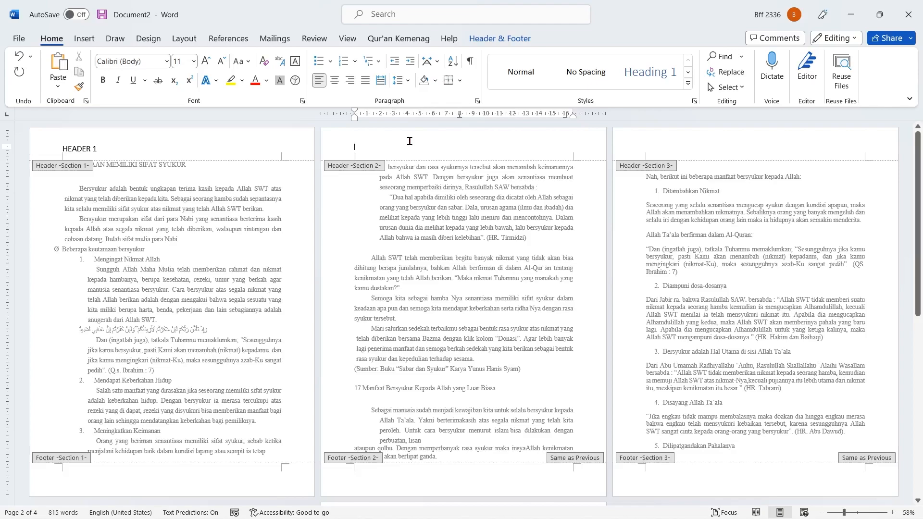
{"action": "type", "text": "HEADER"}
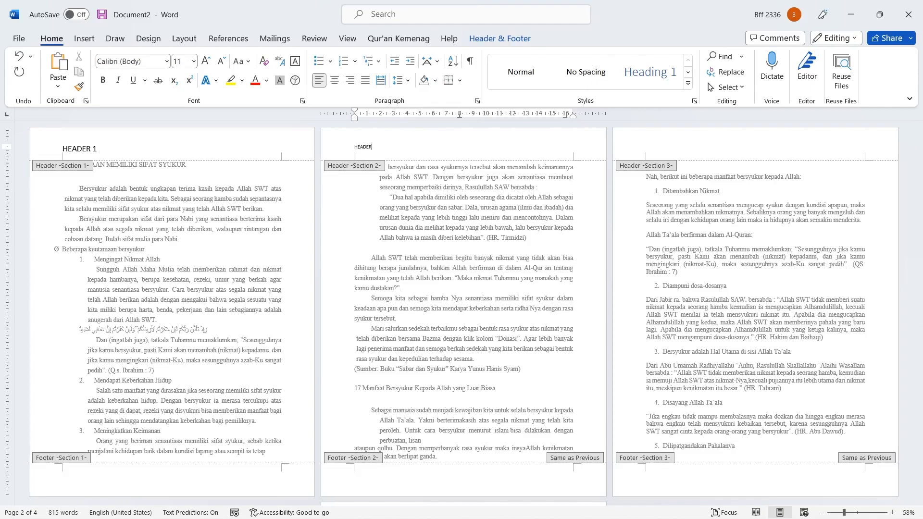
{"action": "left_click_drag", "start_coordinate": [383, 146], "coordinate": [315, 147]}
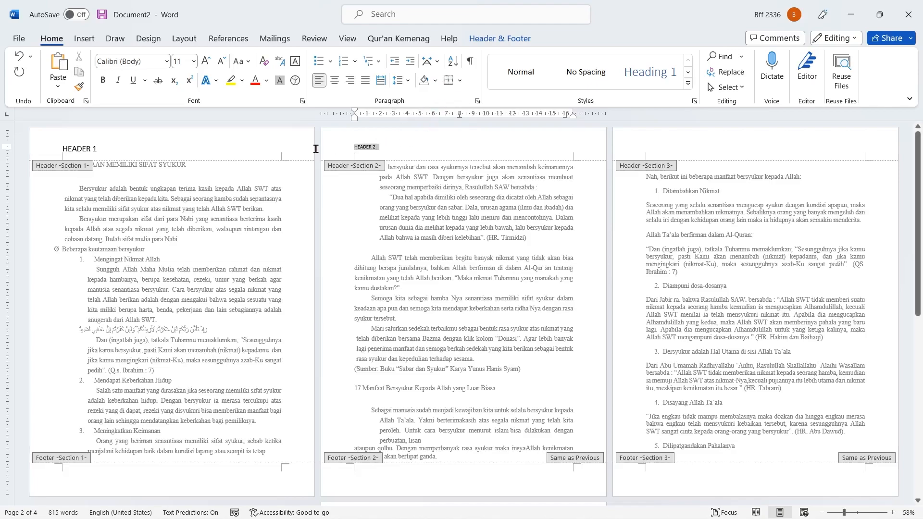
{"action": "left_click", "coordinate": [194, 62]}
{"action": "left_click", "coordinate": [180, 179]}
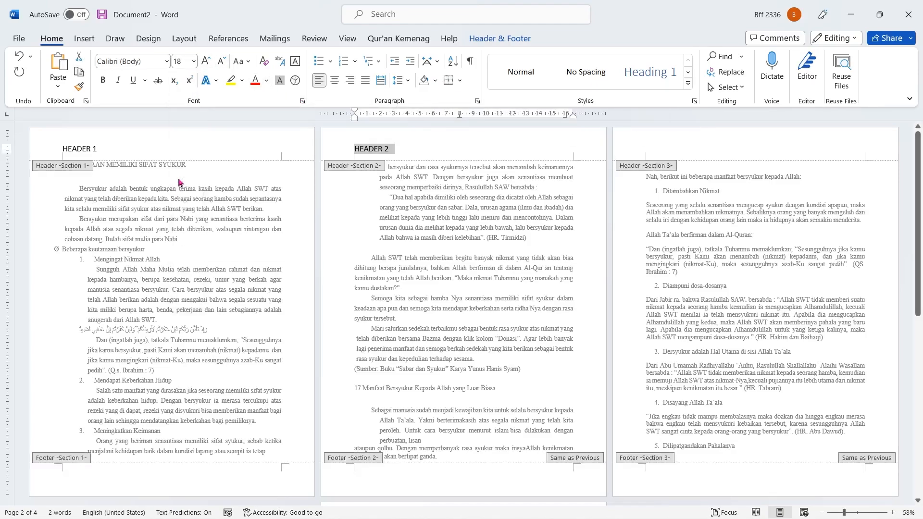
Enter "HEADER 3" in the third page's header and set its font size to 18.
{"action": "left_click", "coordinate": [670, 153]}
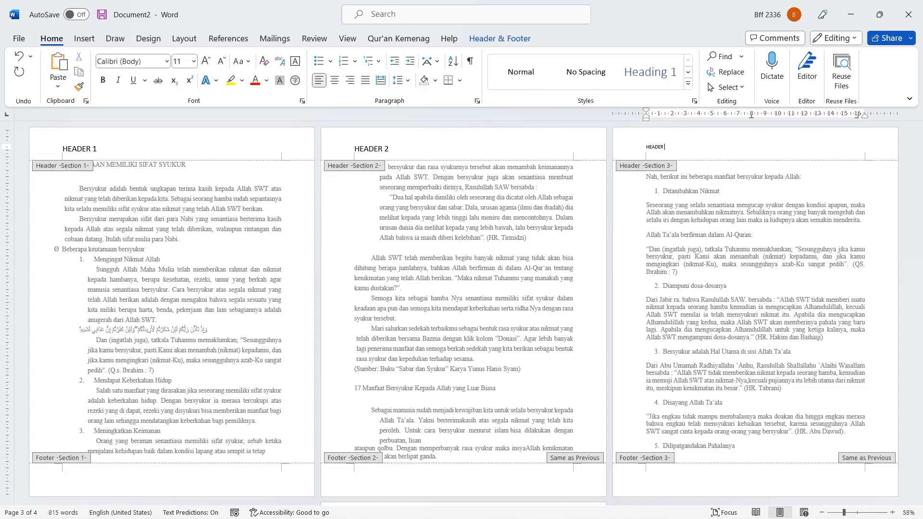
{"action": "left_click_drag", "start_coordinate": [668, 147], "coordinate": [645, 146]}
{"action": "left_click", "coordinate": [192, 65]}
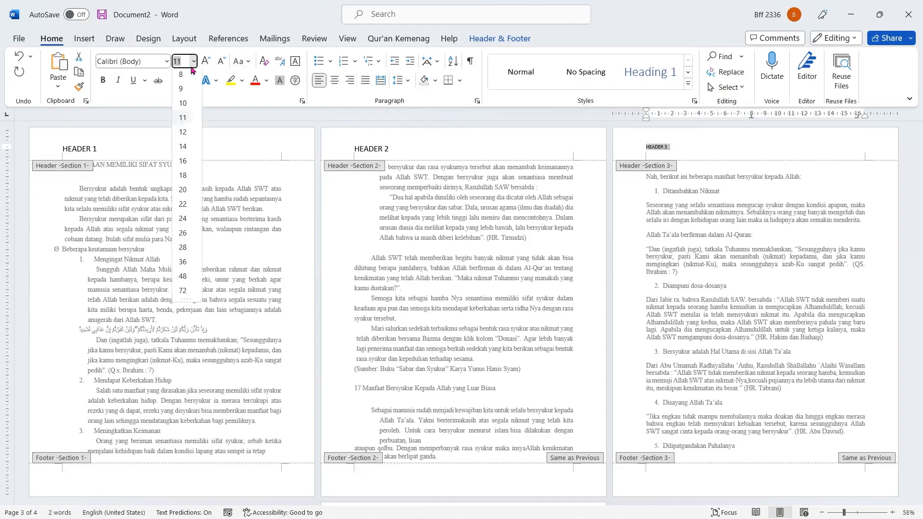
{"action": "left_click", "coordinate": [183, 168]}
Enter "HEADER 4" in the fourth page's header and set its font size to 18.
{"action": "scroll", "coordinate": [681, 239], "scroll_direction": "down", "scroll_amount": 2}
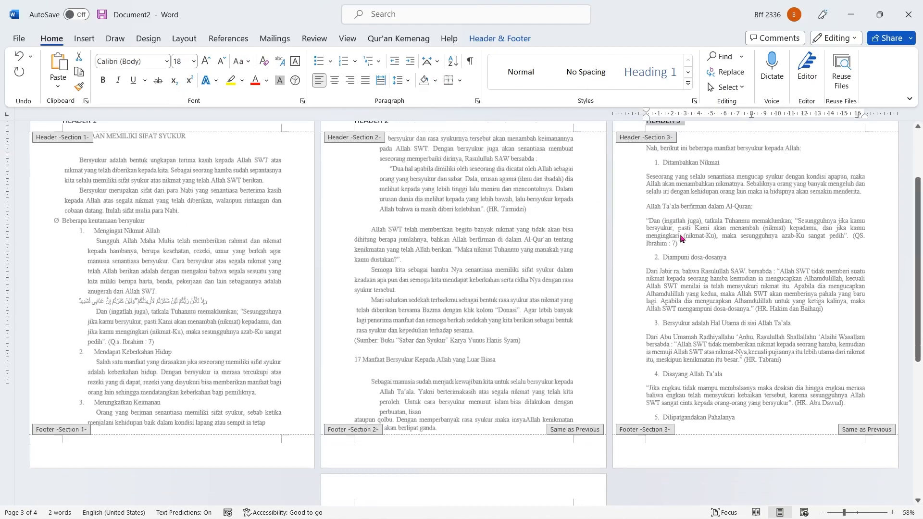
{"action": "scroll", "coordinate": [682, 238], "scroll_direction": "down", "scroll_amount": 5}
{"action": "left_click", "coordinate": [360, 318]}
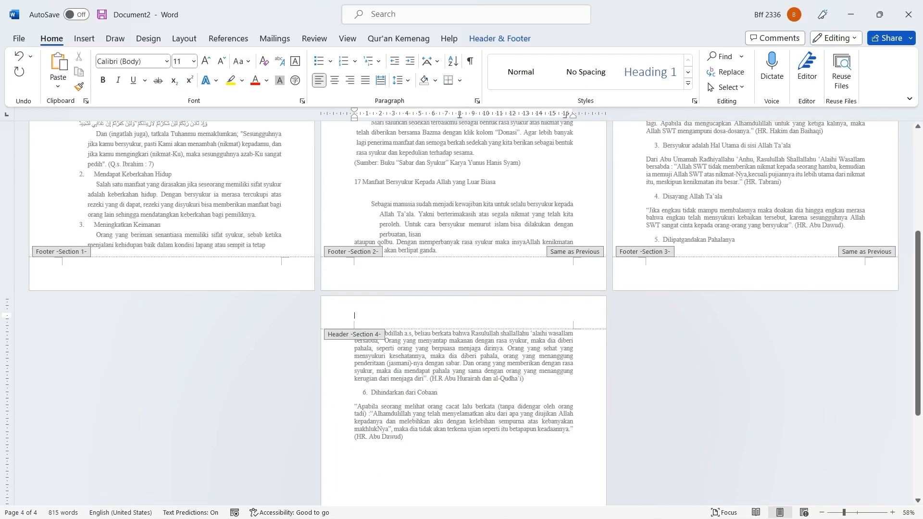
{"action": "type", "text": "HEADE"}
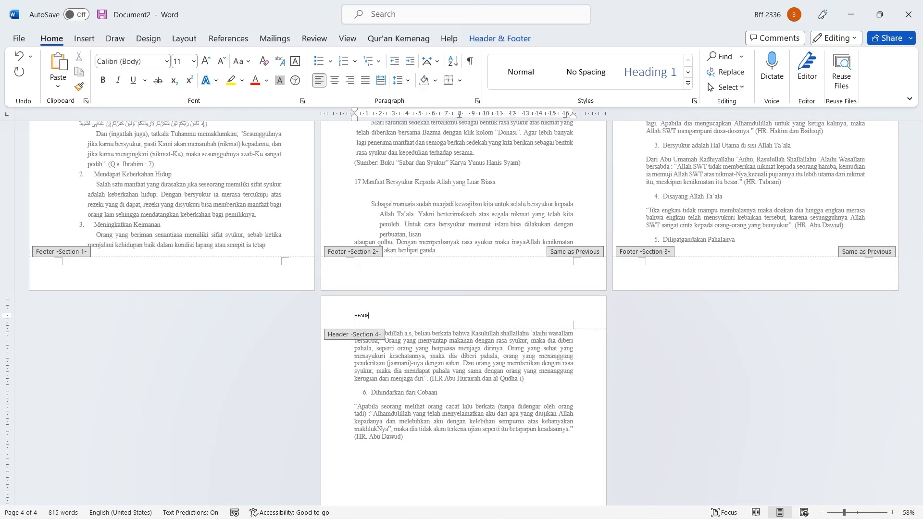
{"action": "type", "text": "R 4"}
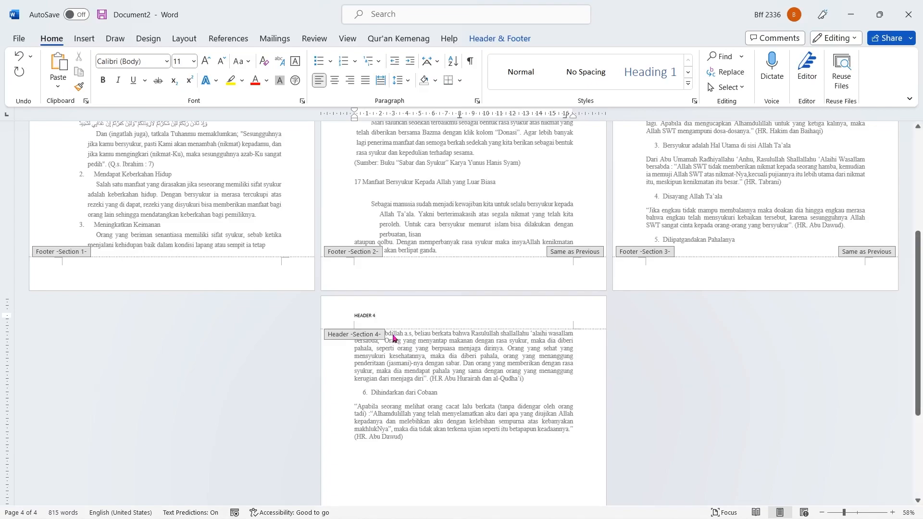
{"action": "triple_click", "coordinate": [365, 315]}
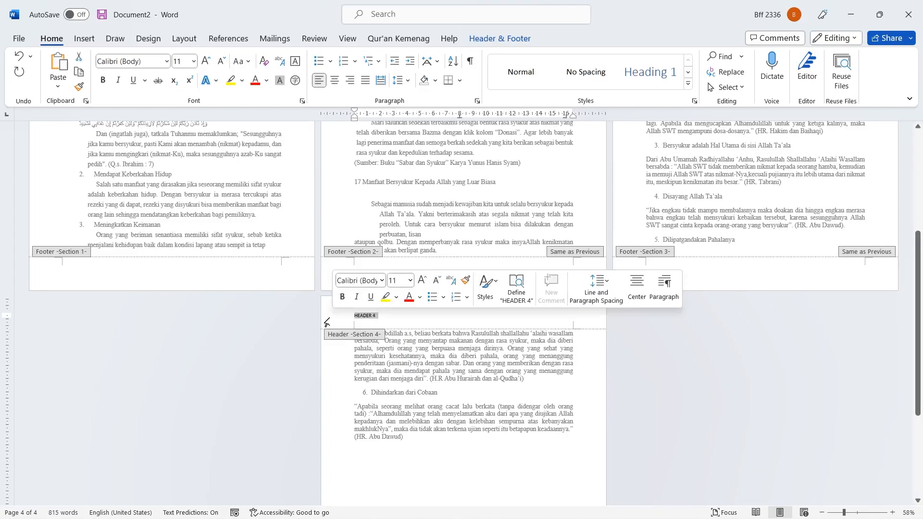
{"action": "left_click", "coordinate": [193, 61]}
{"action": "left_click", "coordinate": [187, 176]}
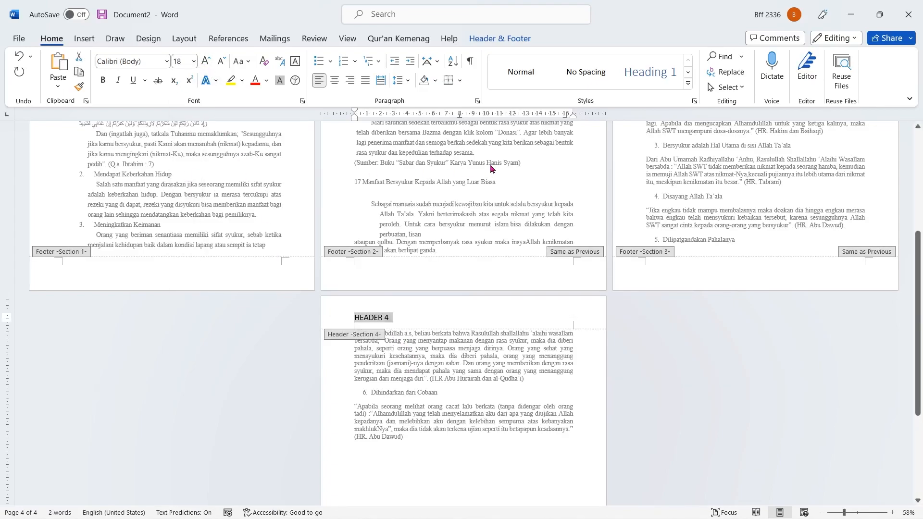
Review the headers on all four pages and turn off Link to Previous for the Section 2 footer.
{"action": "scroll", "coordinate": [492, 177], "scroll_direction": "up", "scroll_amount": 5}
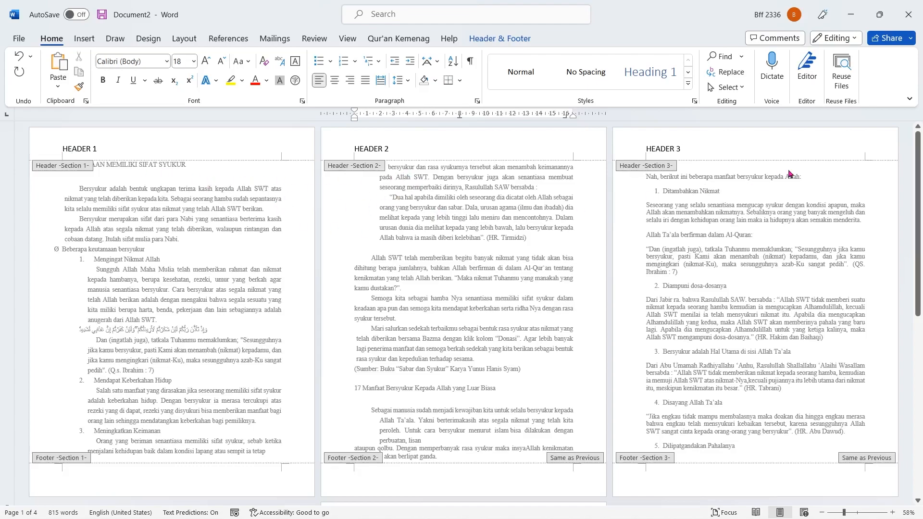
{"action": "scroll", "coordinate": [789, 173], "scroll_direction": "down", "scroll_amount": 10}
{"action": "scroll", "coordinate": [787, 169], "scroll_direction": "up", "scroll_amount": 3}
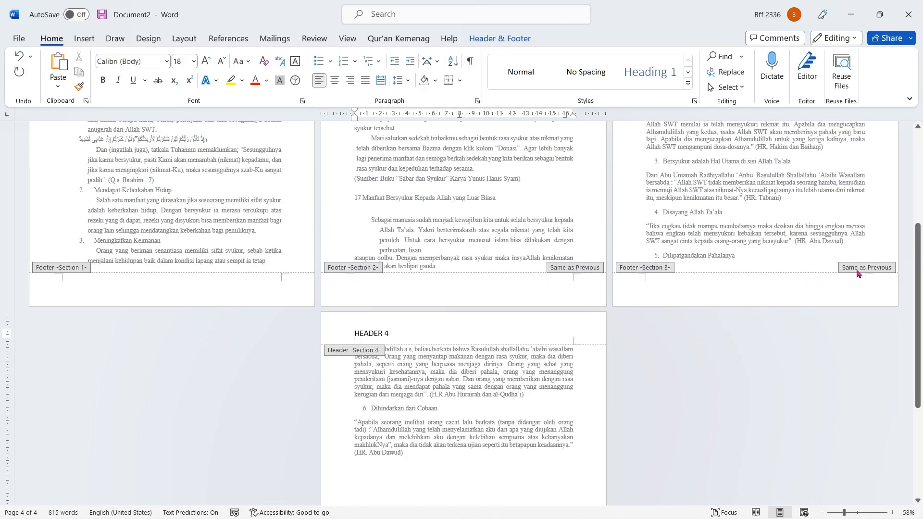
{"action": "scroll", "coordinate": [454, 284], "scroll_direction": "up", "scroll_amount": 3}
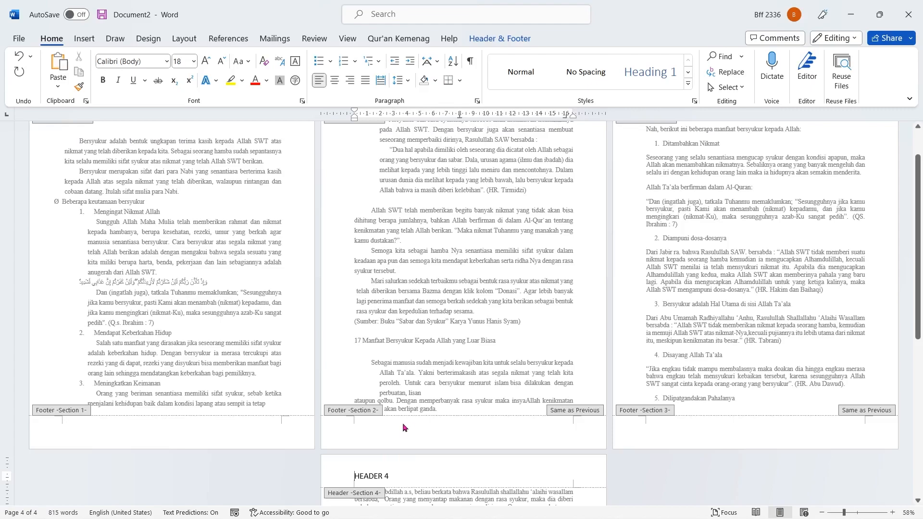
{"action": "left_click", "coordinate": [374, 428]}
{"action": "left_click", "coordinate": [490, 39]}
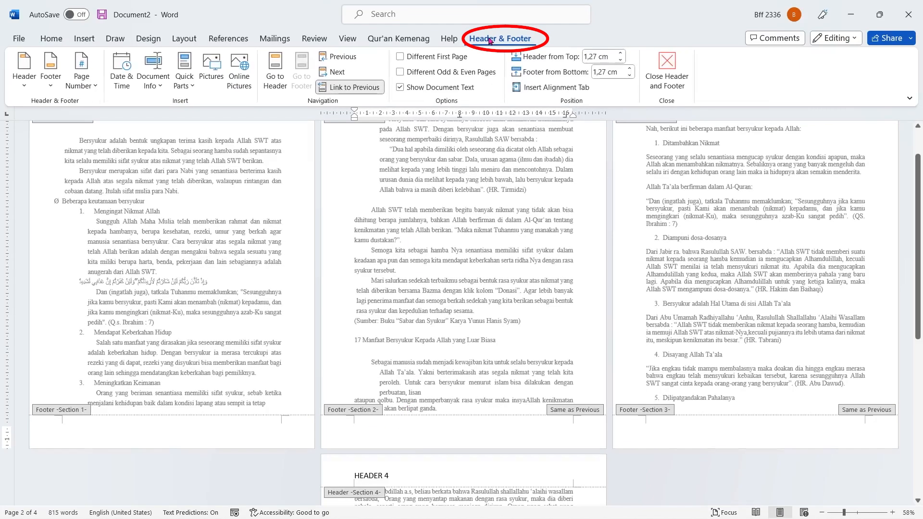
{"action": "left_click", "coordinate": [356, 92]}
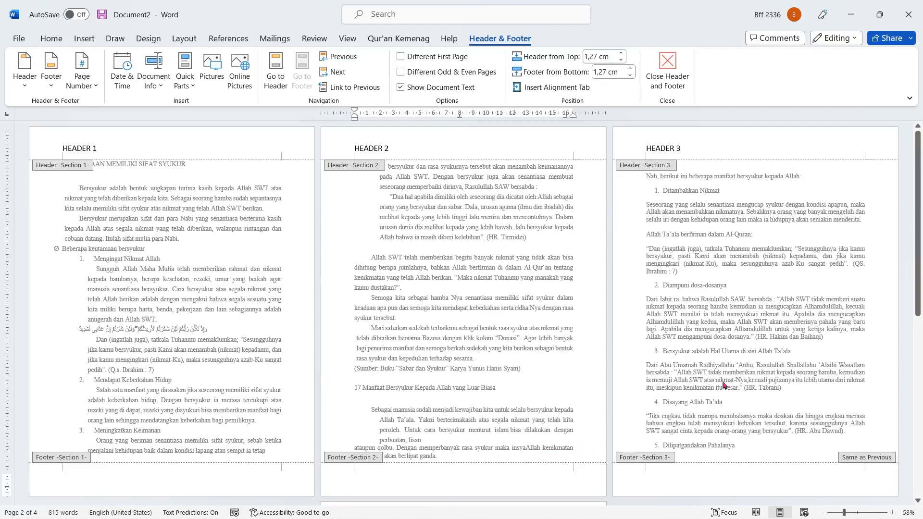
Turn off Link to Previous for the Section 3 and Section 4 footers.
{"action": "scroll", "coordinate": [743, 426], "scroll_direction": "down", "scroll_amount": 1}
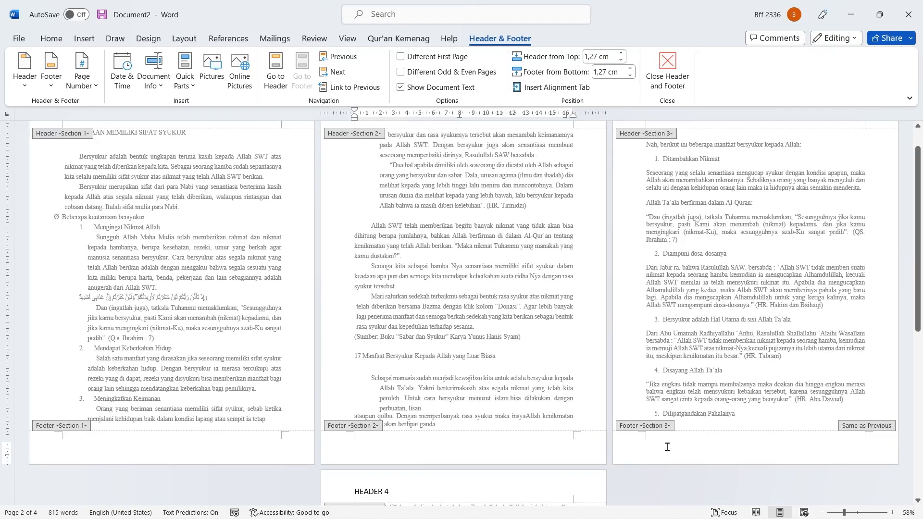
{"action": "left_click", "coordinate": [668, 446]}
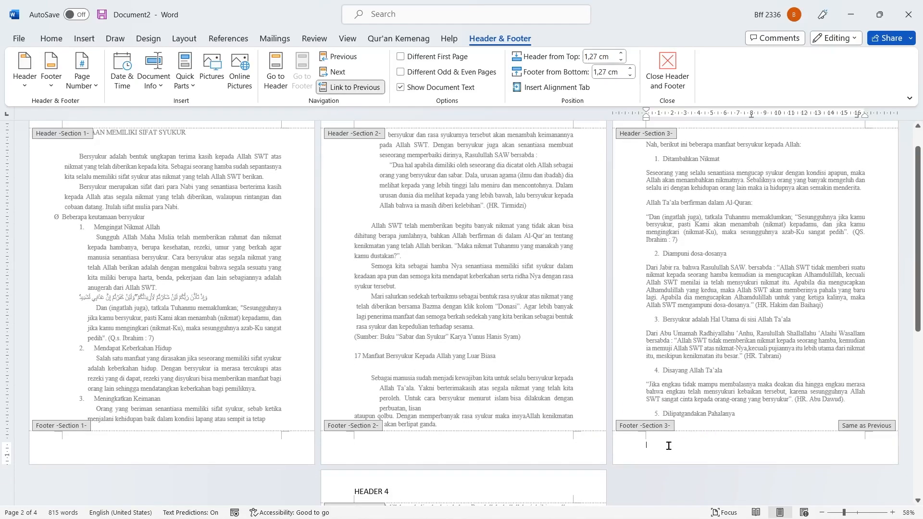
{"action": "left_click", "coordinate": [337, 93]}
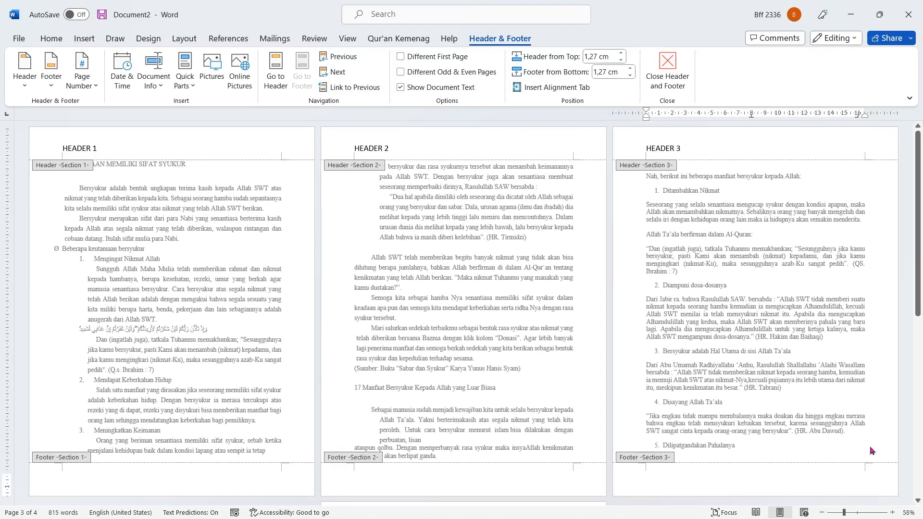
{"action": "scroll", "coordinate": [854, 472], "scroll_direction": "down", "scroll_amount": 11}
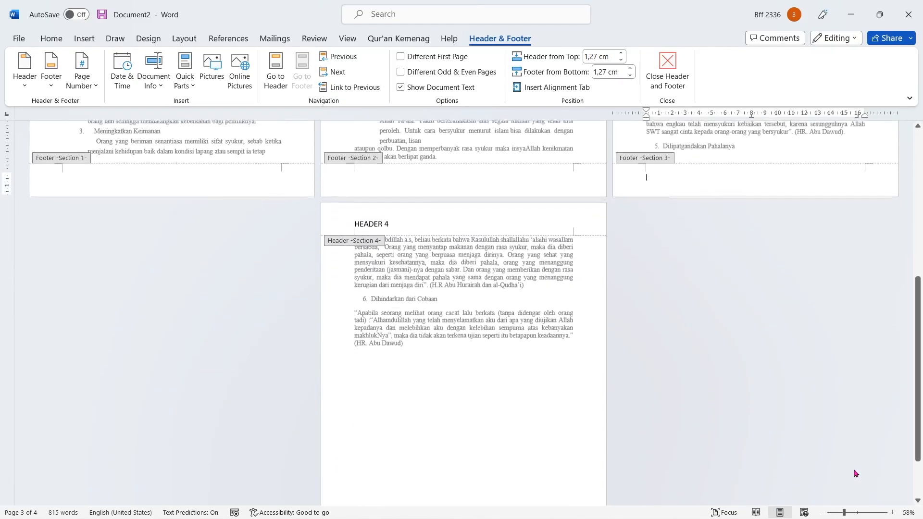
{"action": "left_click", "coordinate": [425, 492]}
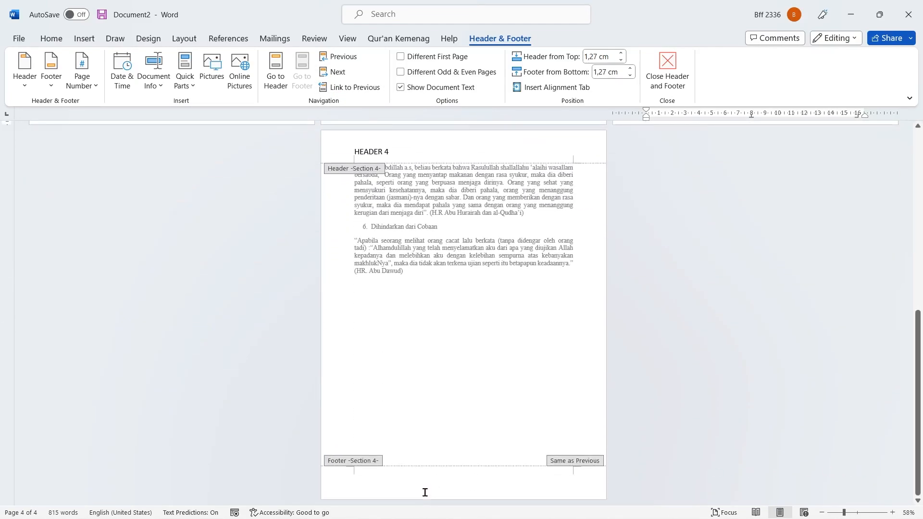
{"action": "left_click", "coordinate": [365, 480]}
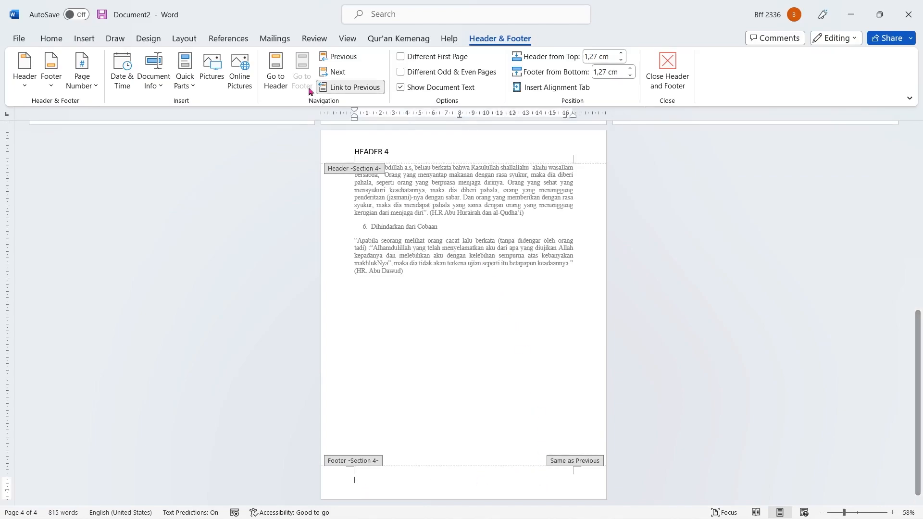
{"action": "left_click", "coordinate": [349, 89]}
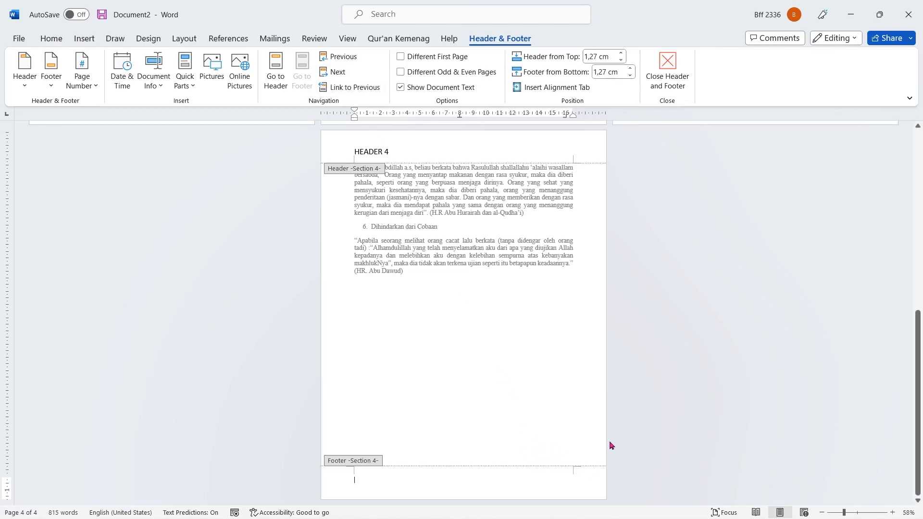
Enter "FOOTER 1" in the first page's footer.
{"action": "scroll", "coordinate": [548, 447], "scroll_direction": "up", "scroll_amount": 6}
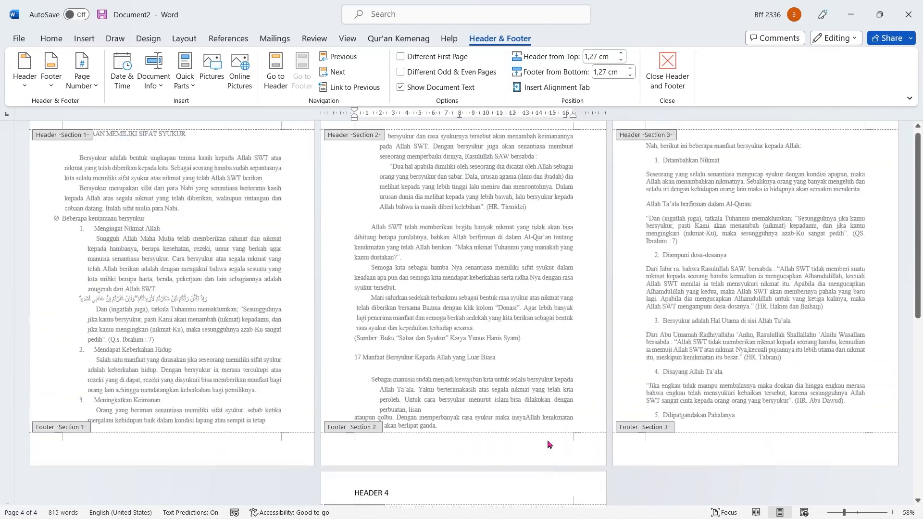
{"action": "scroll", "coordinate": [548, 445], "scroll_direction": "down", "scroll_amount": 2}
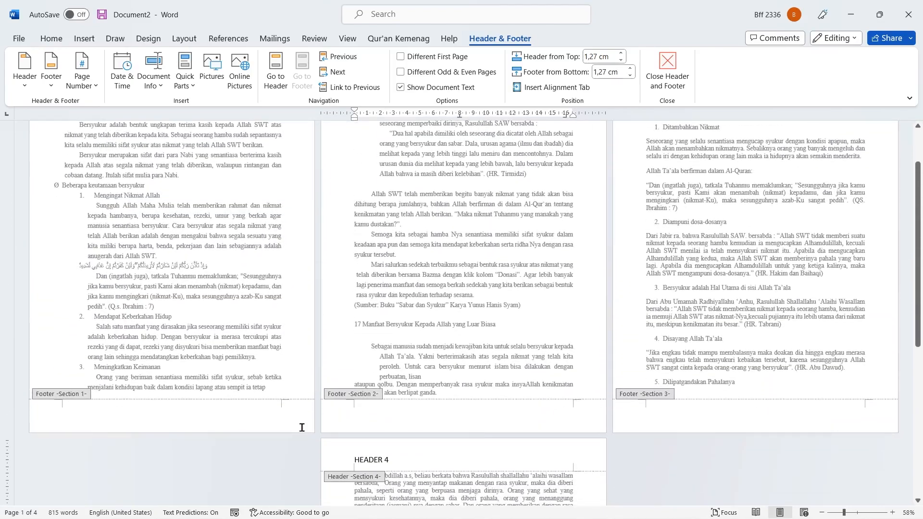
{"action": "left_click", "coordinate": [75, 416]}
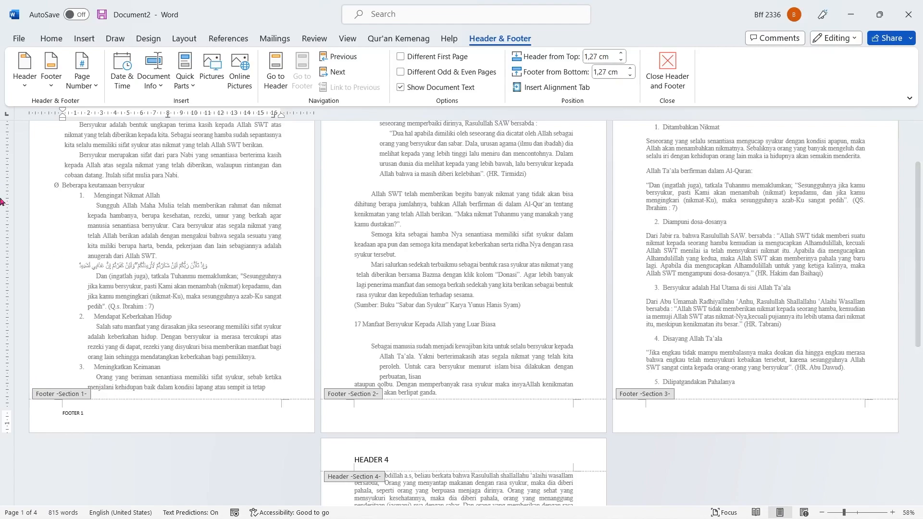
Set the font size of the "FOOTER 1" text in the first page's footer to 18.
{"action": "left_click_drag", "start_coordinate": [103, 419], "coordinate": [41, 414]}
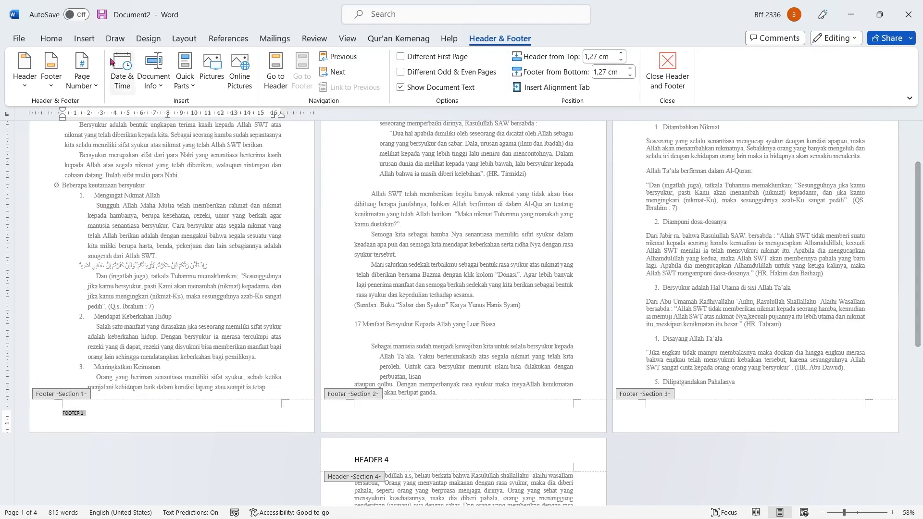
{"action": "left_click", "coordinate": [57, 39]}
{"action": "left_click", "coordinate": [193, 61]}
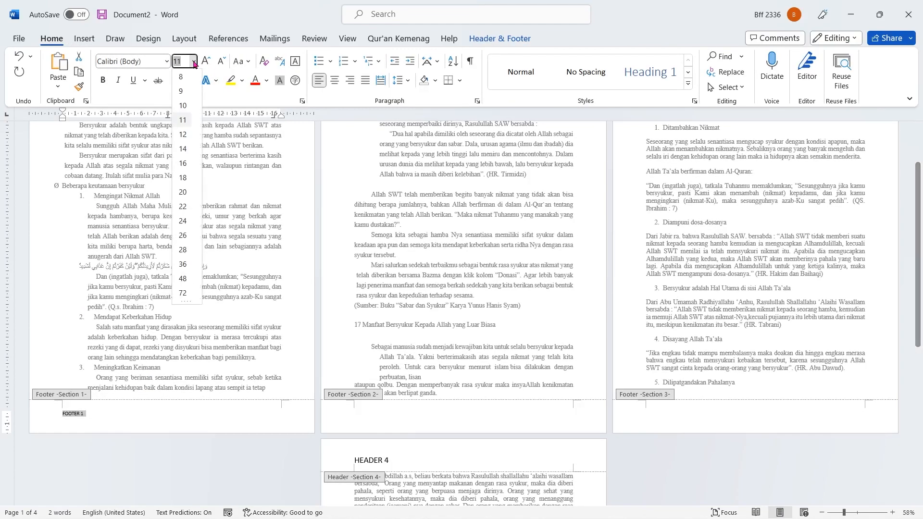
{"action": "left_click", "coordinate": [181, 177]}
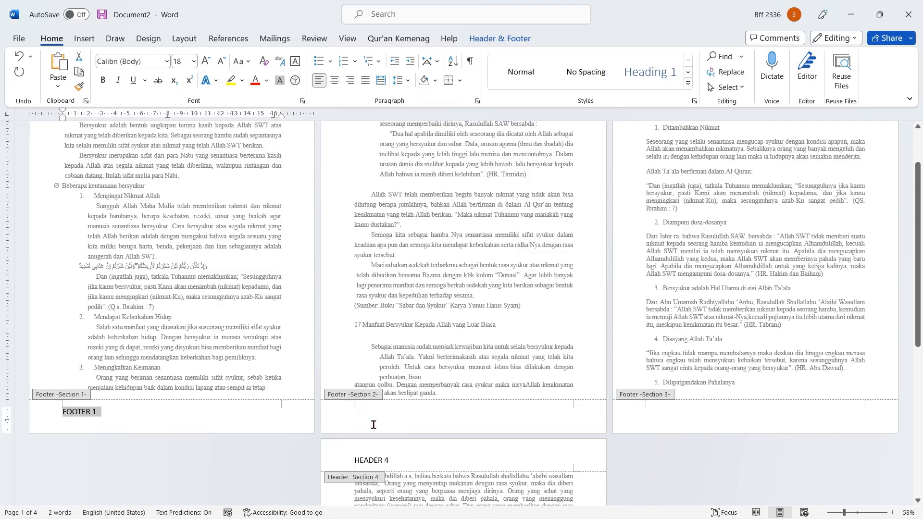
Enter "FOOTER 2" in the second page's footer and set its font size to 18.
{"action": "scroll", "coordinate": [687, 385], "scroll_direction": "down", "scroll_amount": 5}
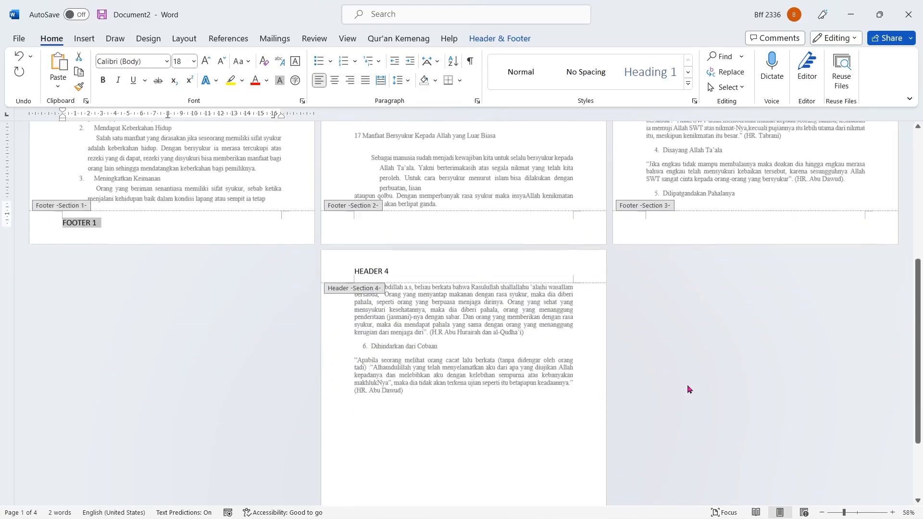
{"action": "left_click", "coordinate": [405, 301]}
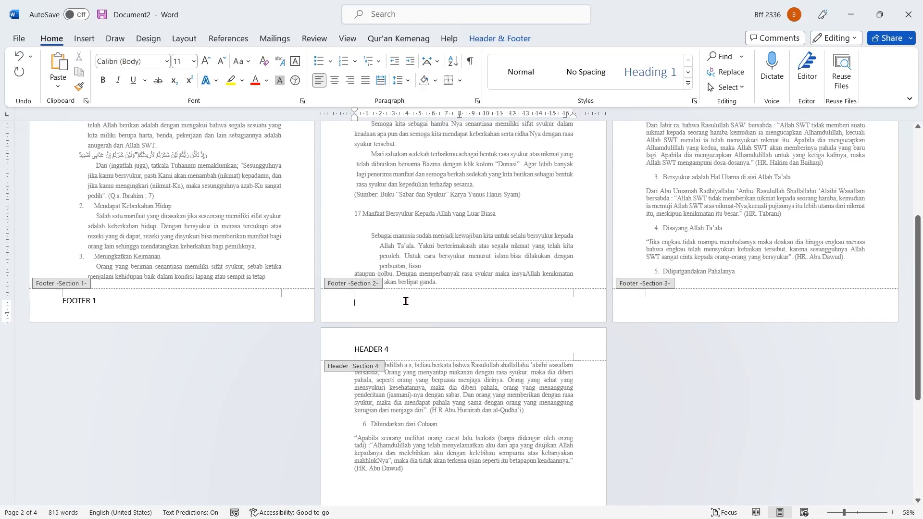
{"action": "type", "text": "FOOTER"}
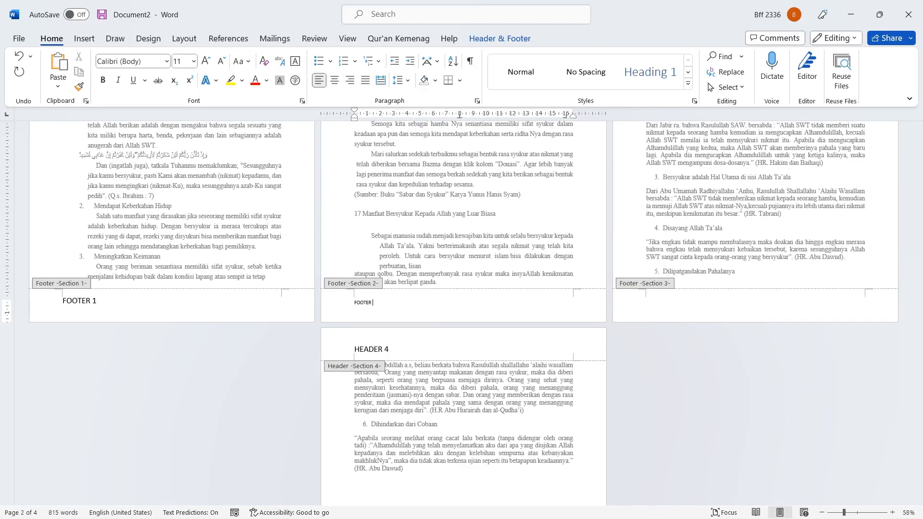
{"action": "key", "text": "shift+Home"}
{"action": "key", "text": "ctrl+shift+period"}
{"action": "key", "text": "ctrl+shift+period"}
{"action": "key", "text": "ctrl+shift+period"}
{"action": "key", "text": "ctrl+shift+period"}
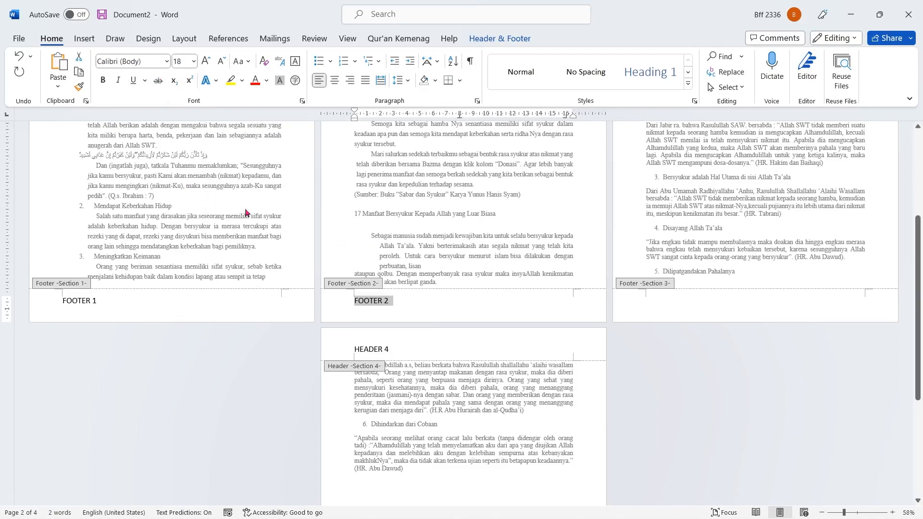
Enter "FOOTER 3" in the third page's footer and set its font size to 18.
{"action": "left_click", "coordinate": [673, 307]}
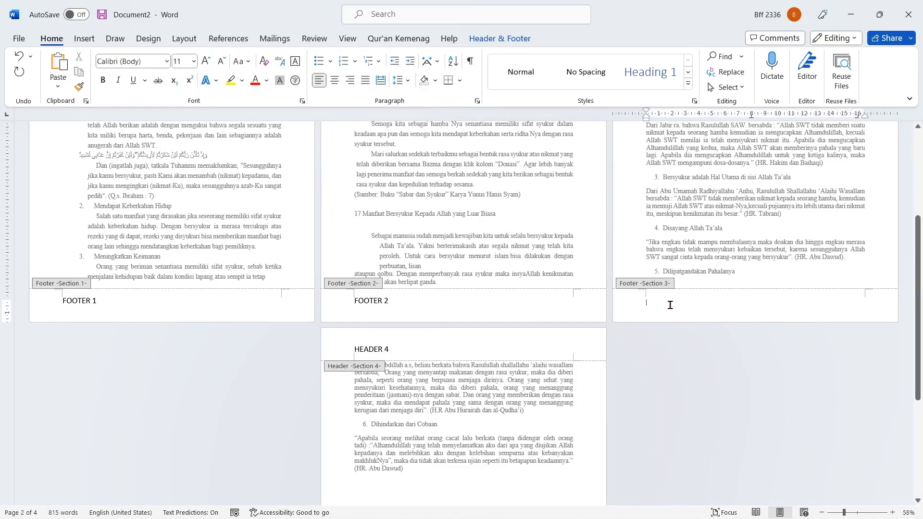
{"action": "type", "text": "FOOTER 3"}
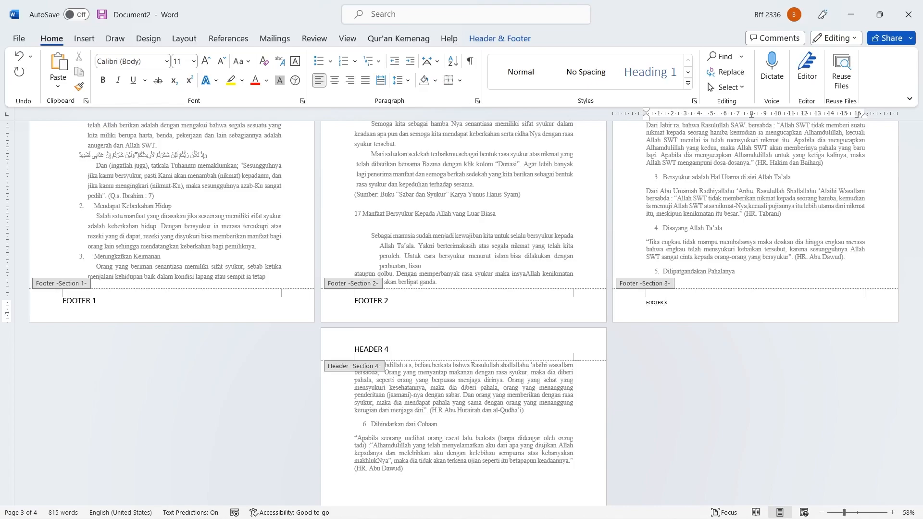
{"action": "key", "text": "shift+Home"}
{"action": "left_click", "coordinate": [193, 61]}
{"action": "left_click", "coordinate": [181, 180]}
Enter "FOOTER 4" in the fourth page's footer and set its font size to 18.
{"action": "scroll", "coordinate": [519, 409], "scroll_direction": "down", "scroll_amount": 2}
{"action": "scroll", "coordinate": [517, 407], "scroll_direction": "down", "scroll_amount": 5}
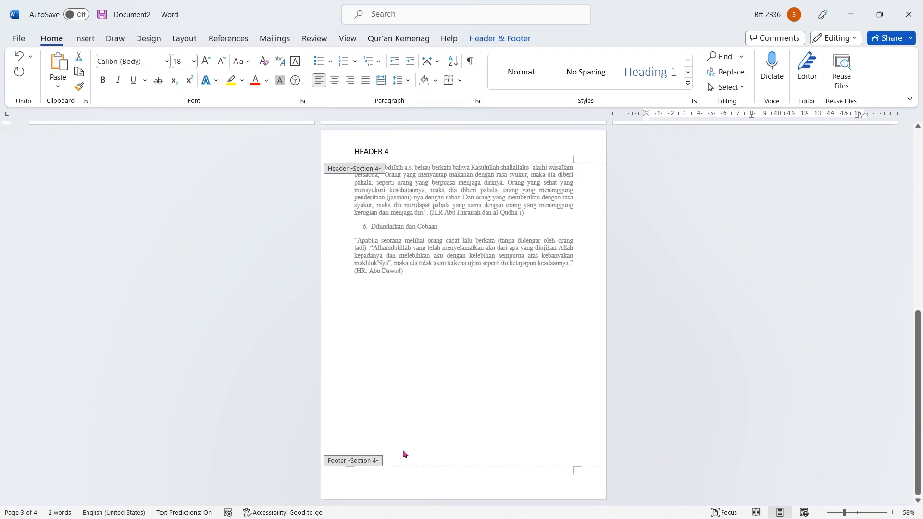
{"action": "left_click", "coordinate": [358, 484]}
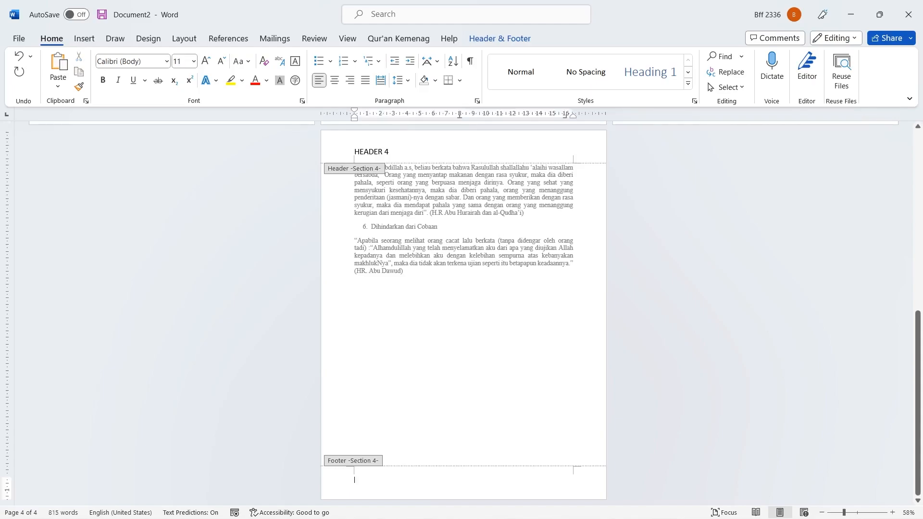
{"action": "type", "text": "FOOTER 4"}
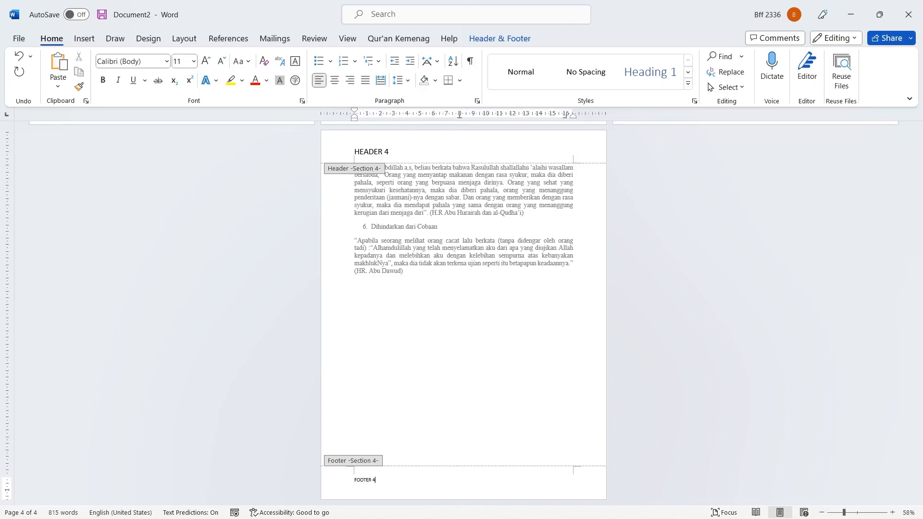
{"action": "left_click_drag", "start_coordinate": [387, 482], "coordinate": [342, 481]}
{"action": "left_click", "coordinate": [194, 61]}
{"action": "left_click", "coordinate": [181, 177]}
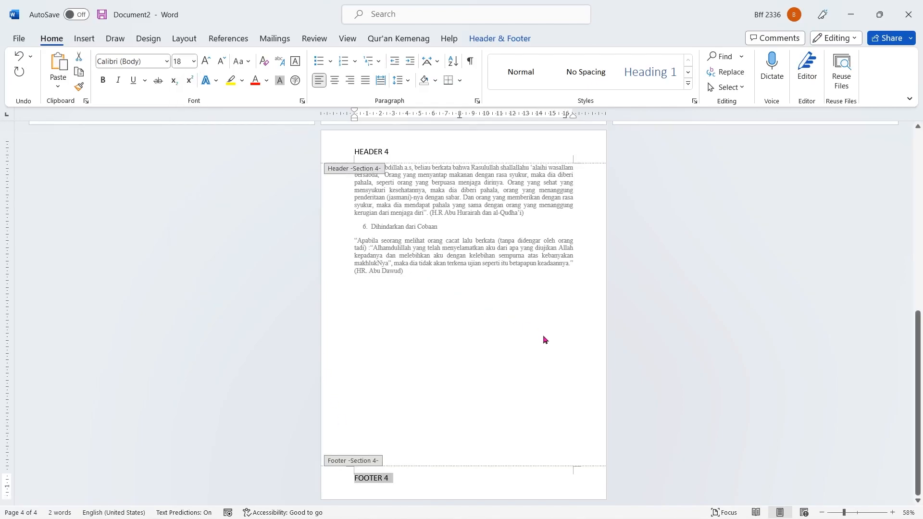
Review the headers and footers across the four pages and close header and footer editing.
{"action": "scroll", "coordinate": [543, 335], "scroll_direction": "up", "scroll_amount": 8}
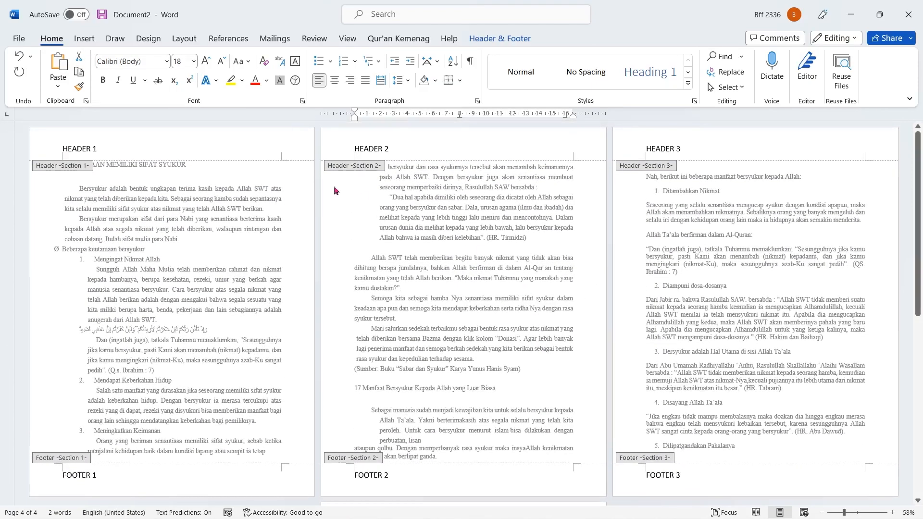
{"action": "left_click", "coordinate": [64, 139]}
{"action": "scroll", "coordinate": [530, 278], "scroll_direction": "down", "scroll_amount": 5}
{"action": "scroll", "coordinate": [531, 279], "scroll_direction": "up", "scroll_amount": 4}
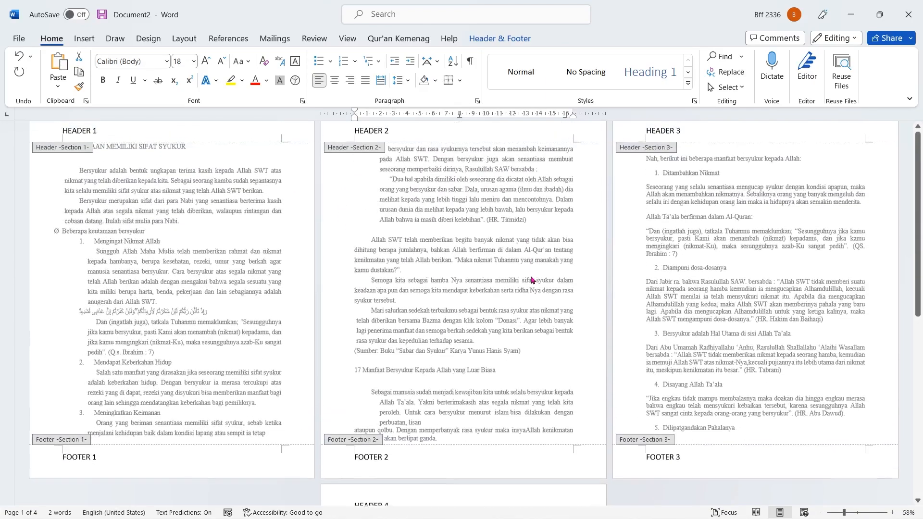
{"action": "scroll", "coordinate": [530, 278], "scroll_direction": "up", "scroll_amount": 1}
{"action": "left_click", "coordinate": [484, 42]}
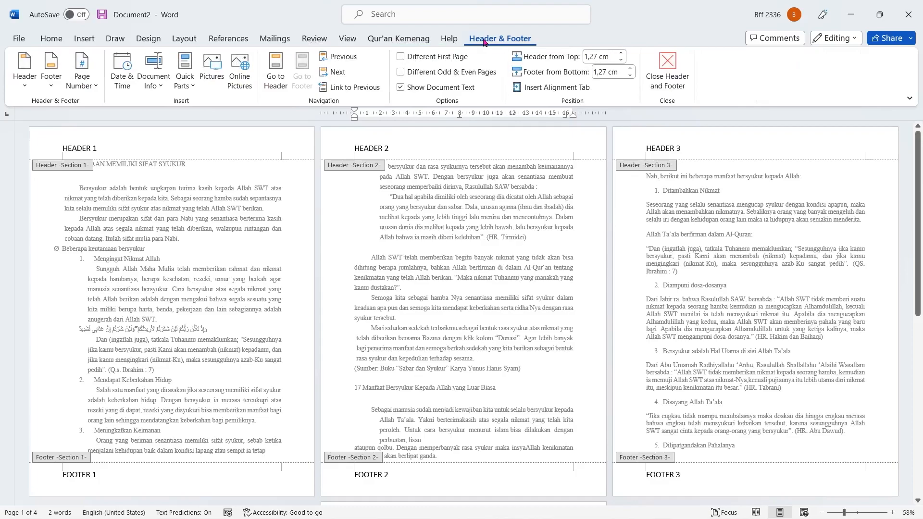
{"action": "left_click", "coordinate": [667, 68]}
{"action": "scroll", "coordinate": [464, 257], "scroll_direction": "down", "scroll_amount": 10}
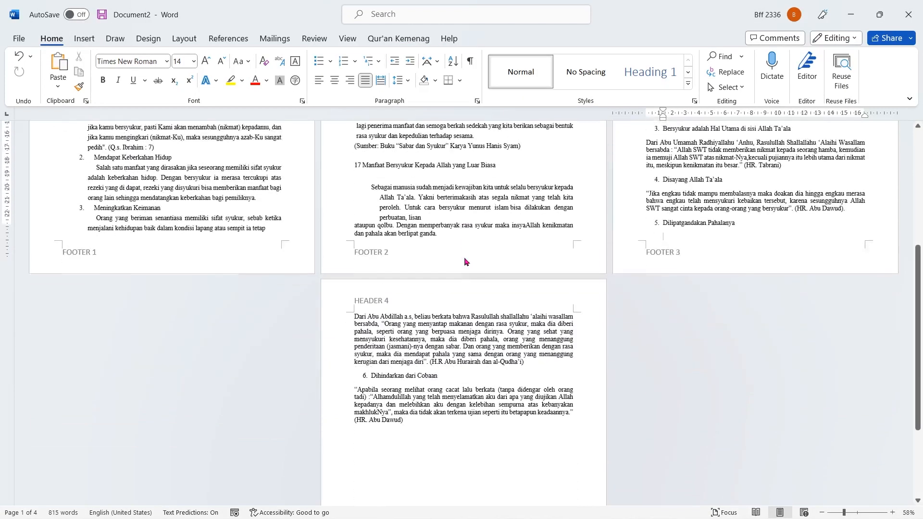
{"action": "scroll", "coordinate": [464, 258], "scroll_direction": "up", "scroll_amount": 10}
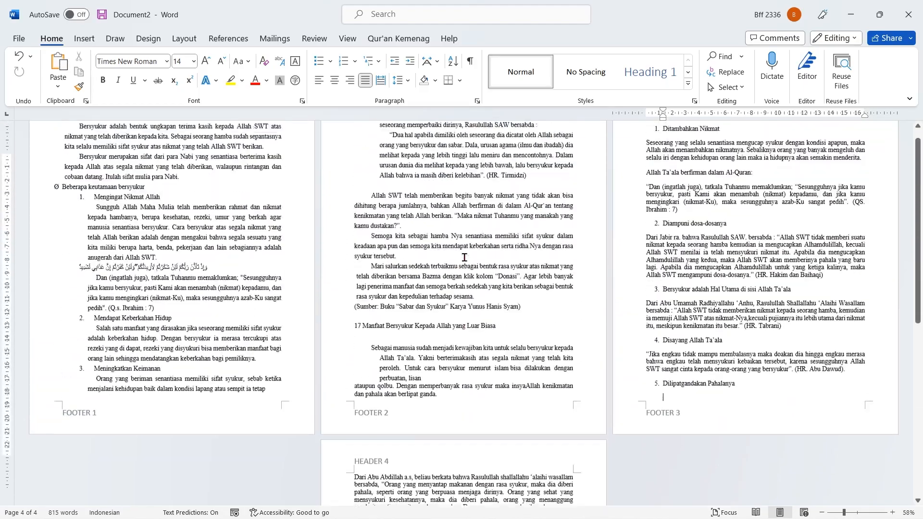